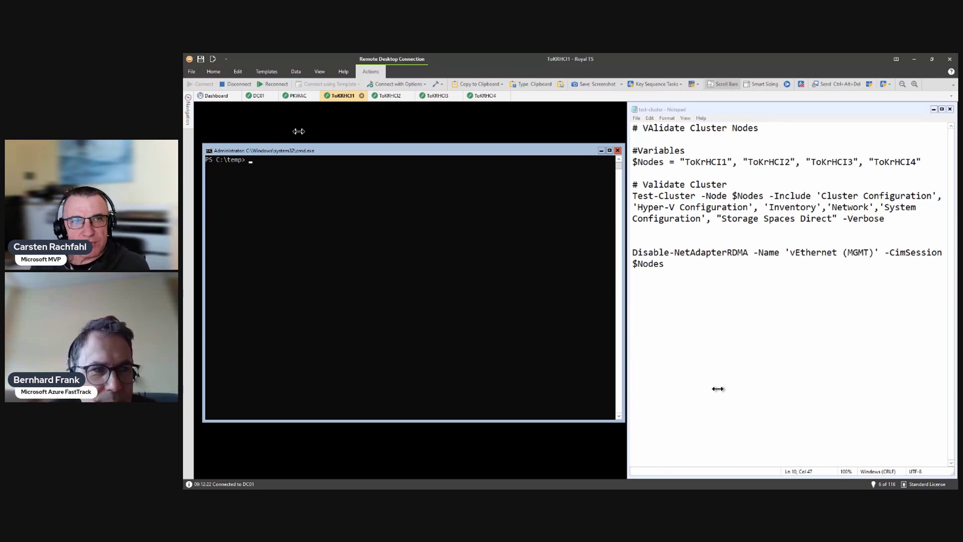
Switch to the PKWAC session and start the Validate a Configuration wizard in Failover Cluster Manager, continuing past the introduction.
left_click(290, 98)
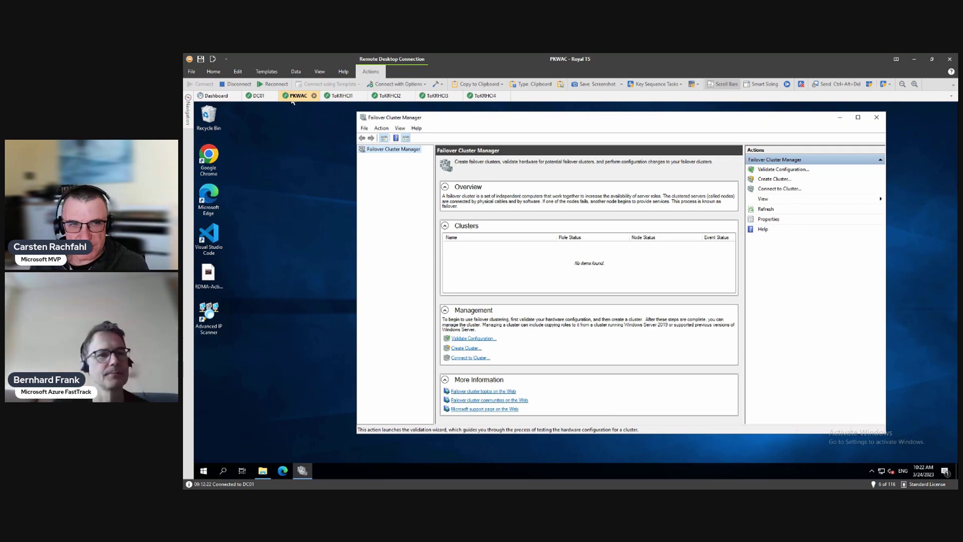
left_click(782, 171)
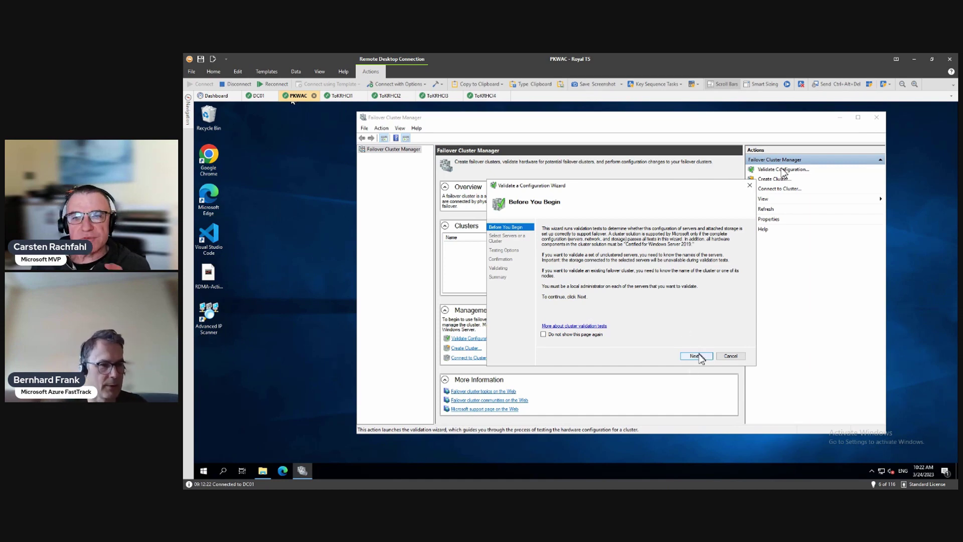
left_click(697, 356)
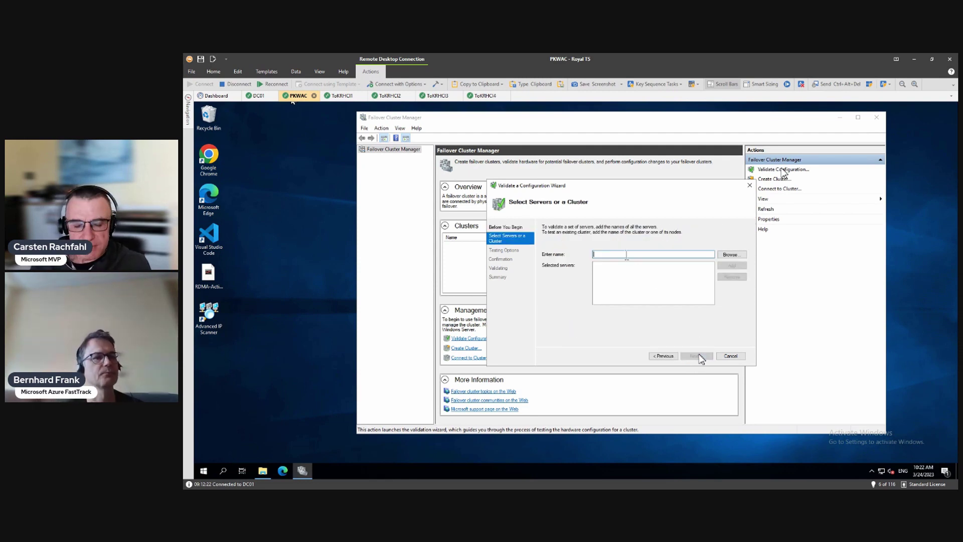
Add ToKRHCI1, ToKRHCI2, ToKRHCI3 and ToKRHCI4 as the servers to validate and continue to the testing options.
type("ToKRHCI1")
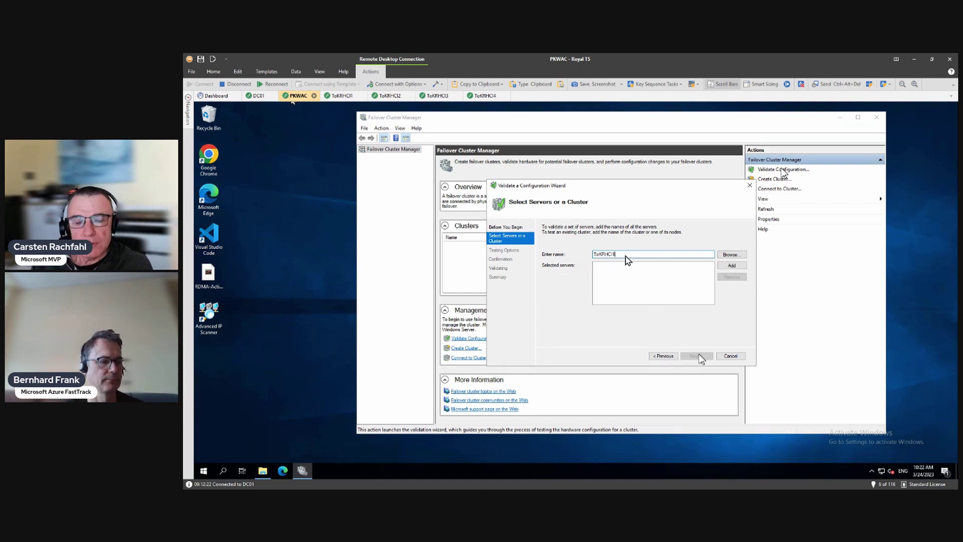
key("Return")
key("ctrl+c")
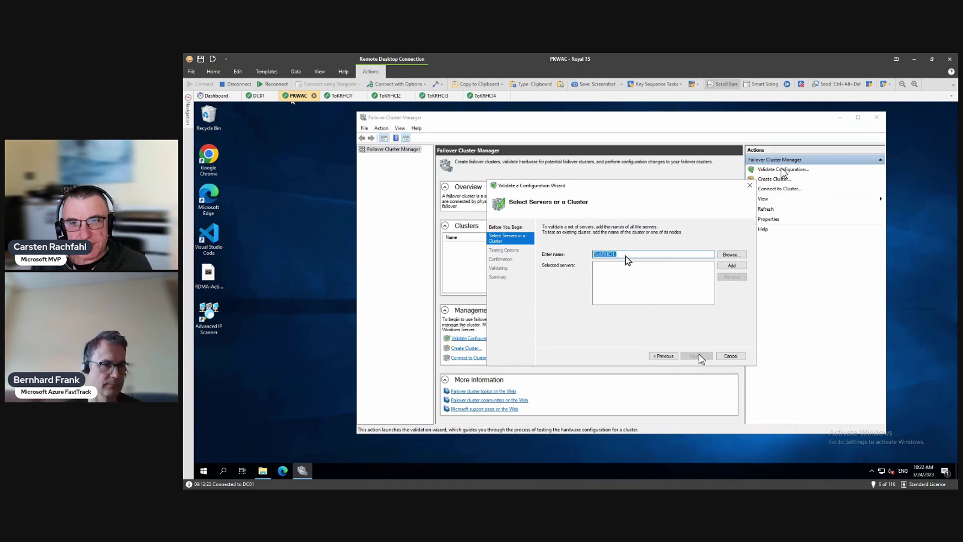
type(";")
key("ctrl+v")
type(";")
key("ctrl+v")
type(";")
key("ctrl+v")
type(";")
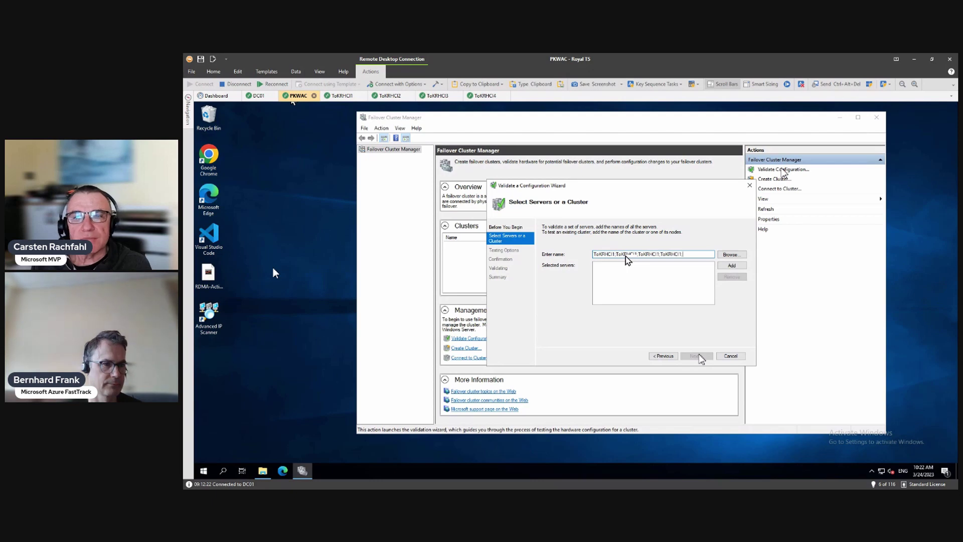
key("BackSpace")
key("BackSpace")
type("4")
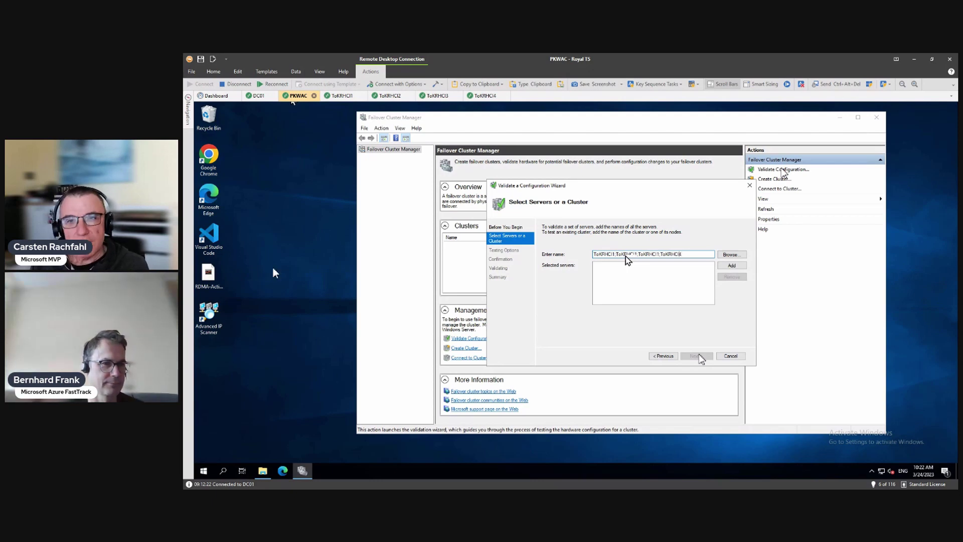
key("Left")
key("Left")
key("Left")
key("Left")
key("Left")
key("Left")
key("Left")
key("Left")
key("Left")
key("BackSpace")
type("3")
key("Left")
key("Left")
key("Left")
key("Left")
key("Left")
key("Left")
key("Left")
key("Left")
key("Left")
key("BackSpace")
type("2")
key("Return")
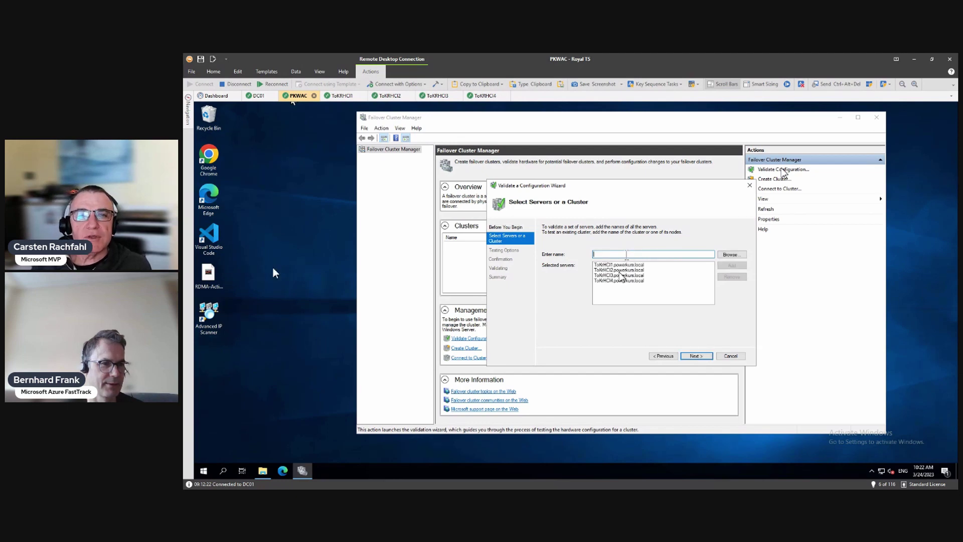
left_click(698, 356)
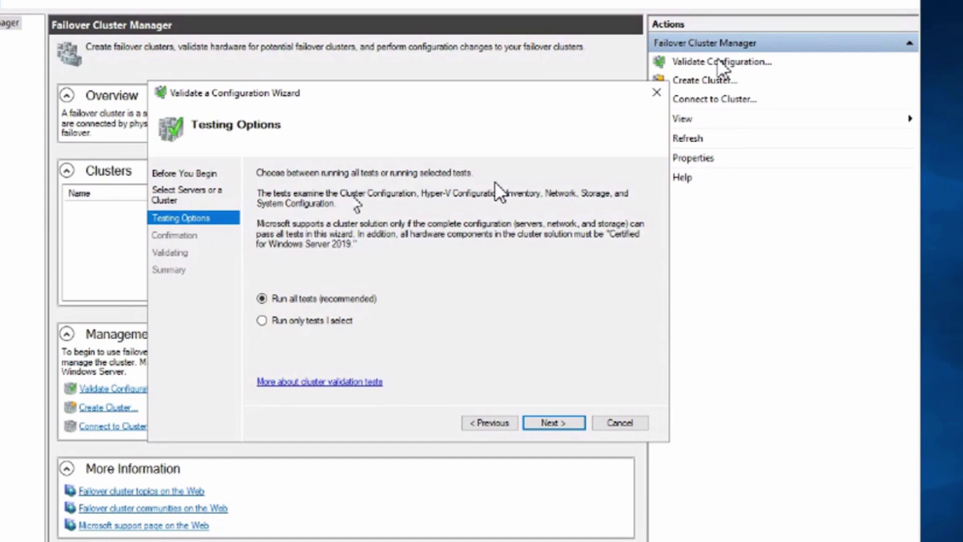
Choose to run only selected tests, excluding Storage and including Storage Spaces Direct, and inspect the individual Storage tests.
left_click(262, 320)
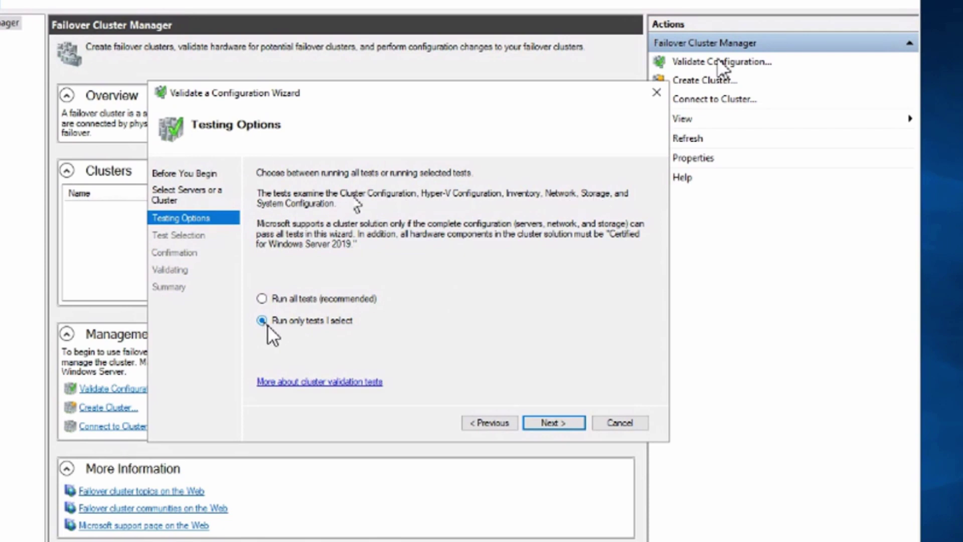
left_click(560, 423)
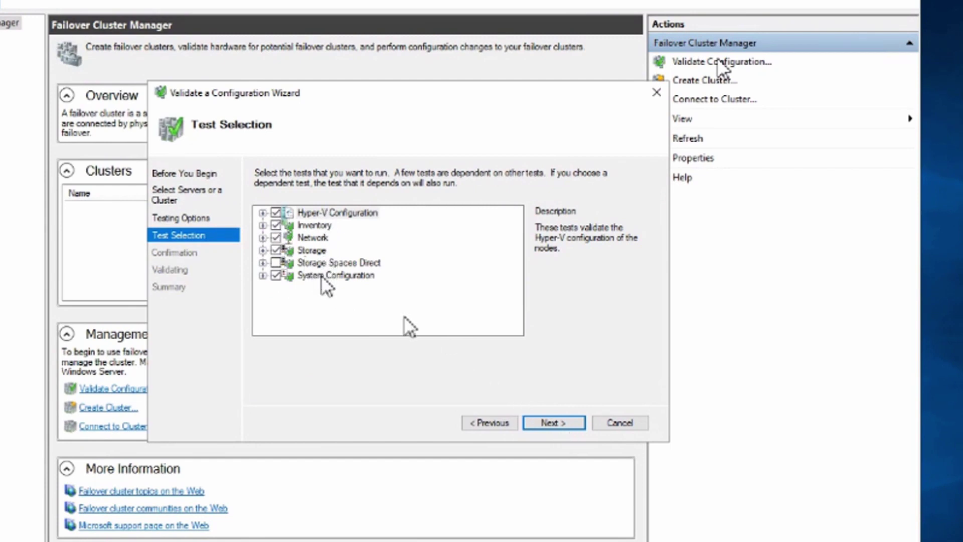
left_click(276, 250)
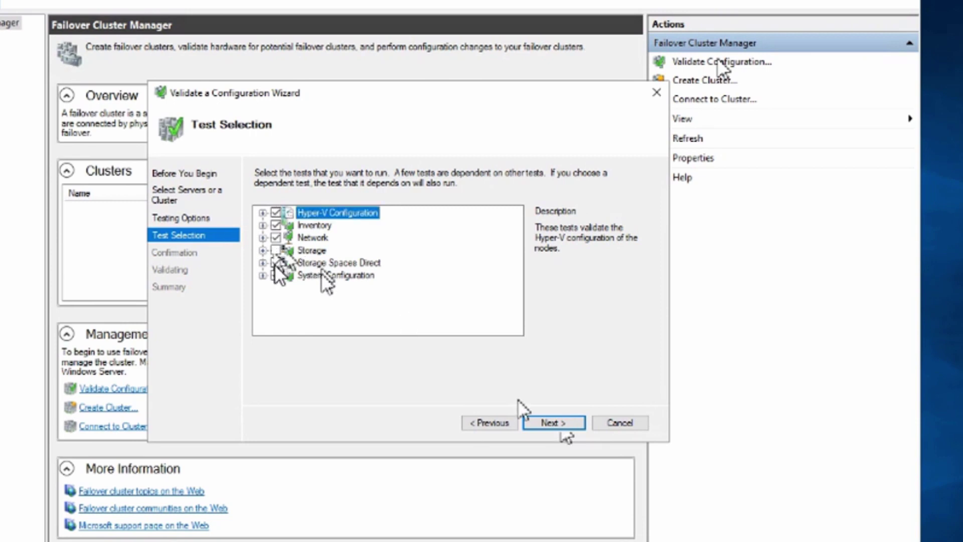
left_click(275, 262)
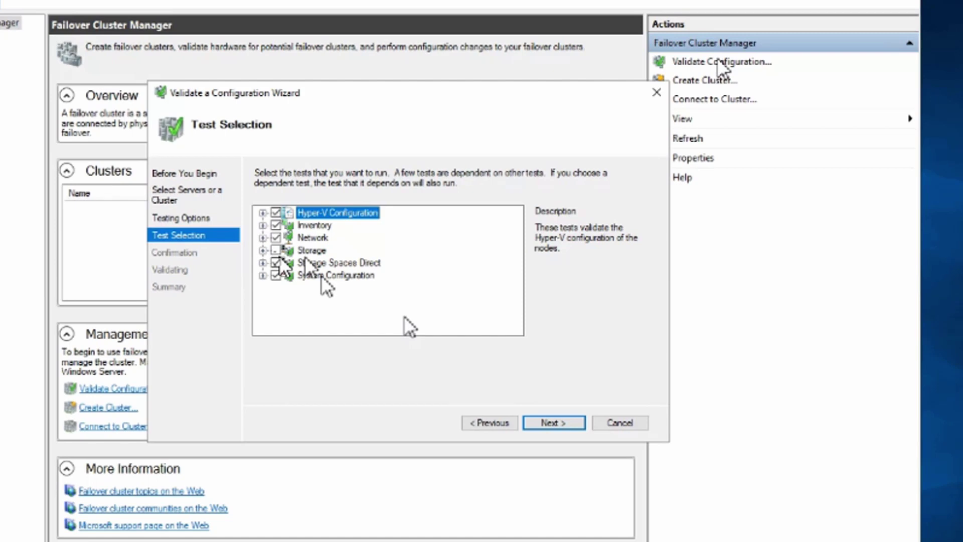
left_click(262, 250)
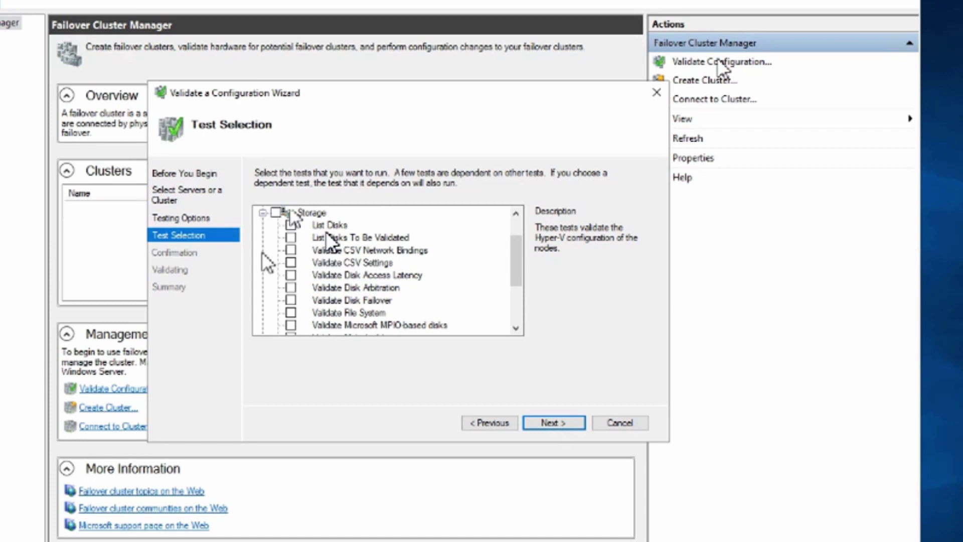
left_click(262, 212)
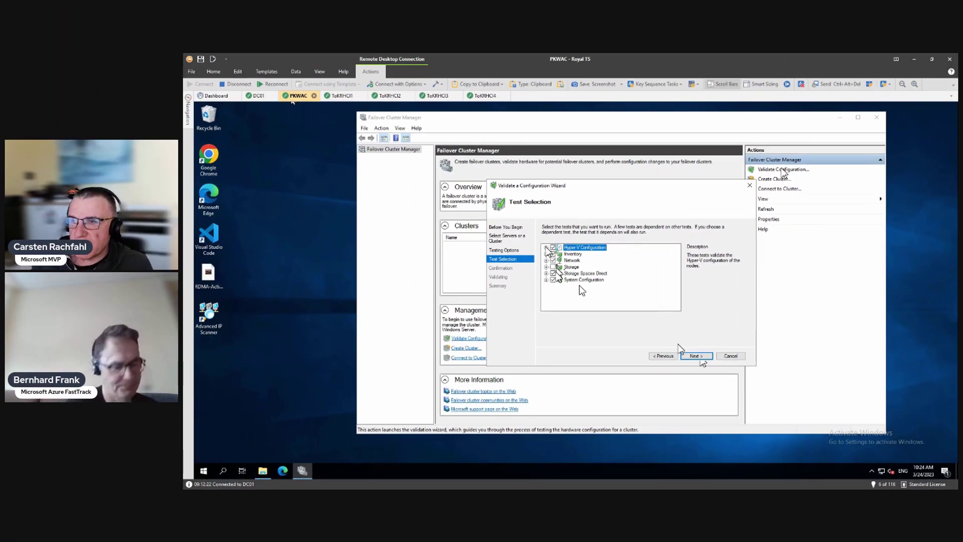
Switch to the ToKRHCI1 session and define the $Nodes variable in PowerShell with ToKrHCI1 to ToKrHCI4, copied from the Notepad script.
left_click(342, 95)
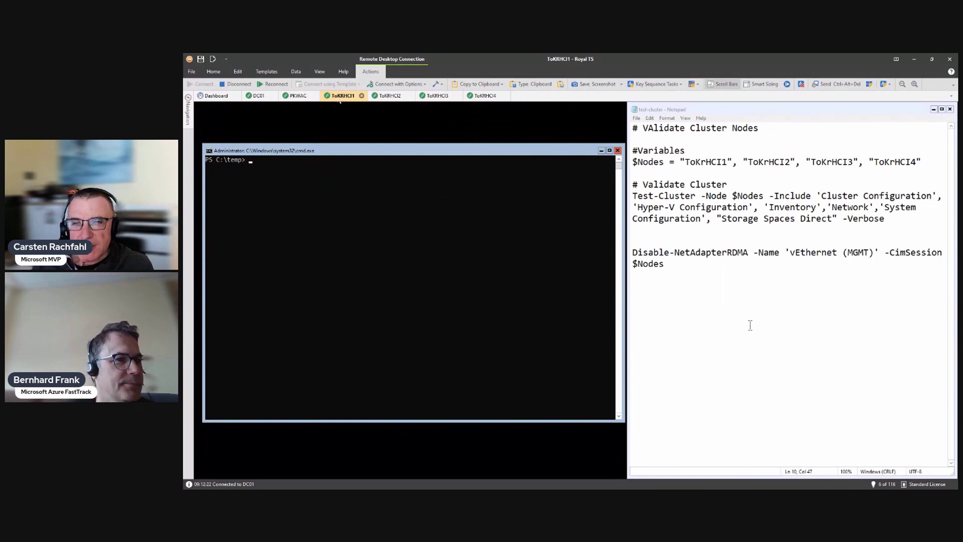
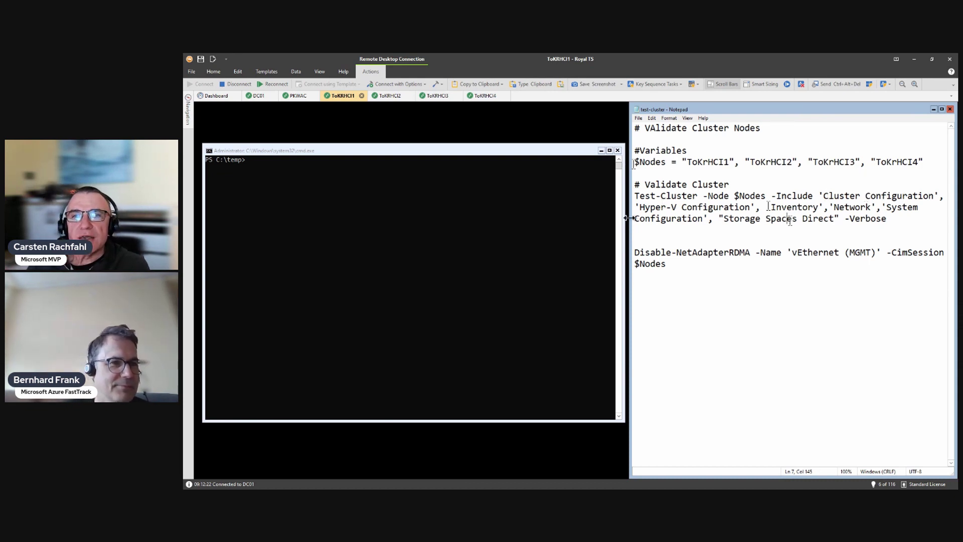
left_click_drag(925, 162, 647, 163)
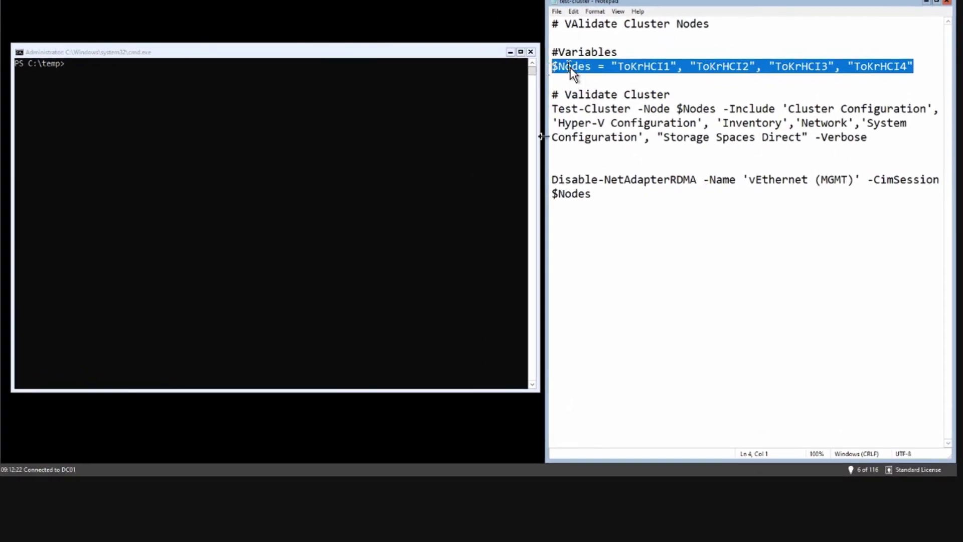
right_click(570, 68)
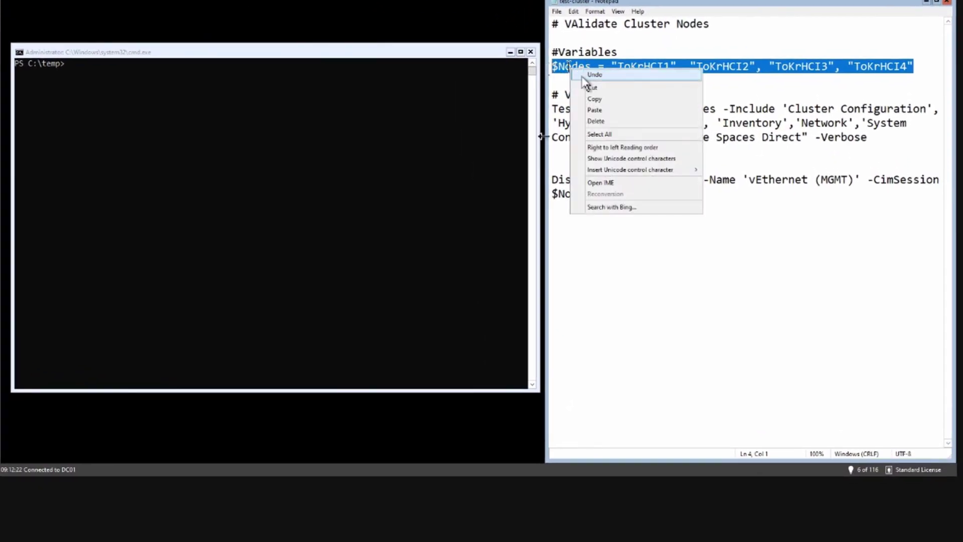
left_click(597, 99)
left_click(335, 140)
right_click(332, 139)
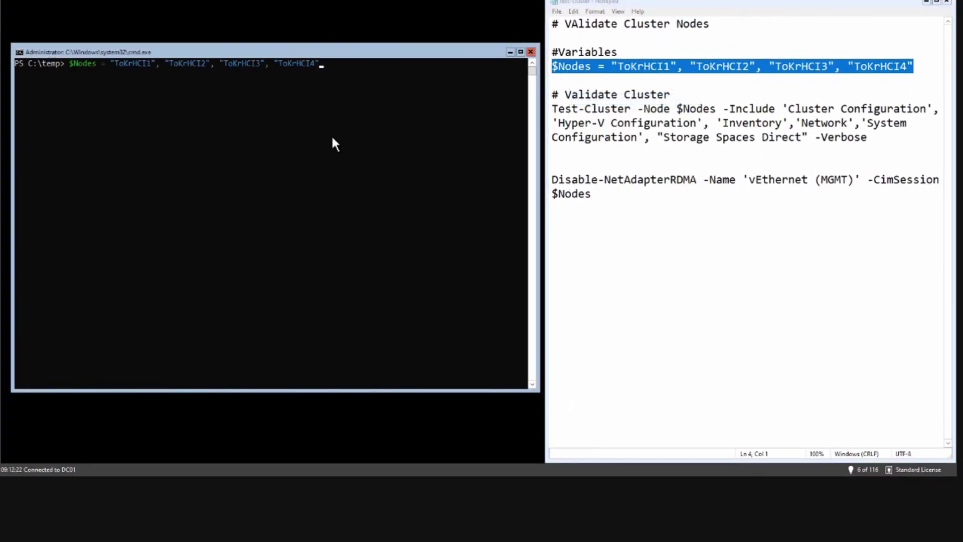
key("Return")
Output the contents of the $Nodes variable in PowerShell.
type("§Nodes")
key("Return")
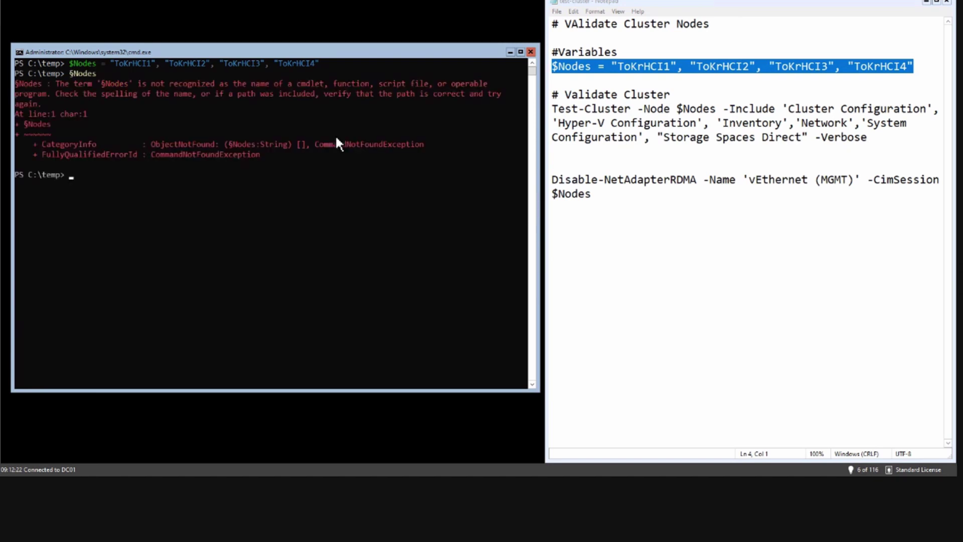
key("Up")
key("Home")
key("Delete")
type("$")
key("Return")
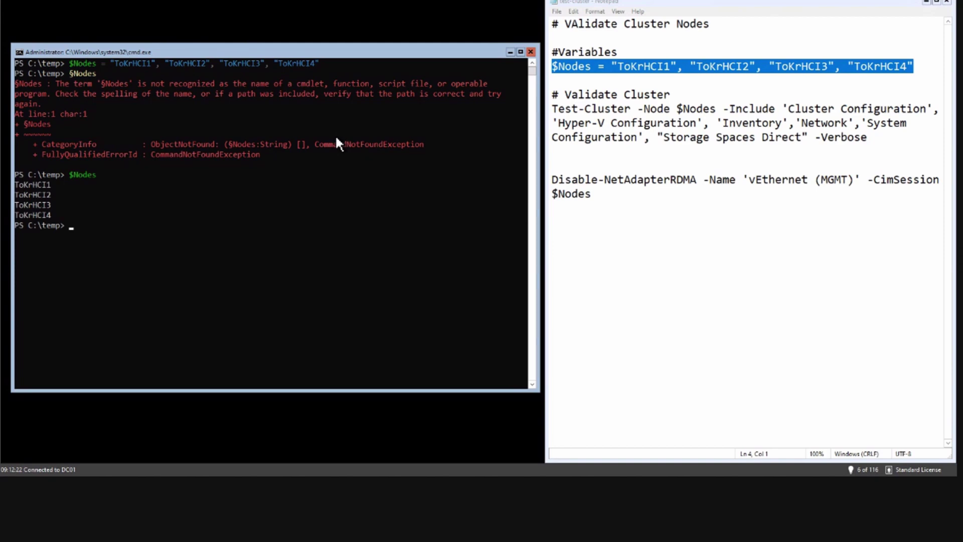
Run the script's Test-Cluster command on $Nodes with Cluster Configuration, Hyper-V Configuration, Inventory, Network, System Configuration and Storage Spaces Direct tests, using verbose output.
left_click_drag(869, 137, 552, 109)
right_click(570, 110)
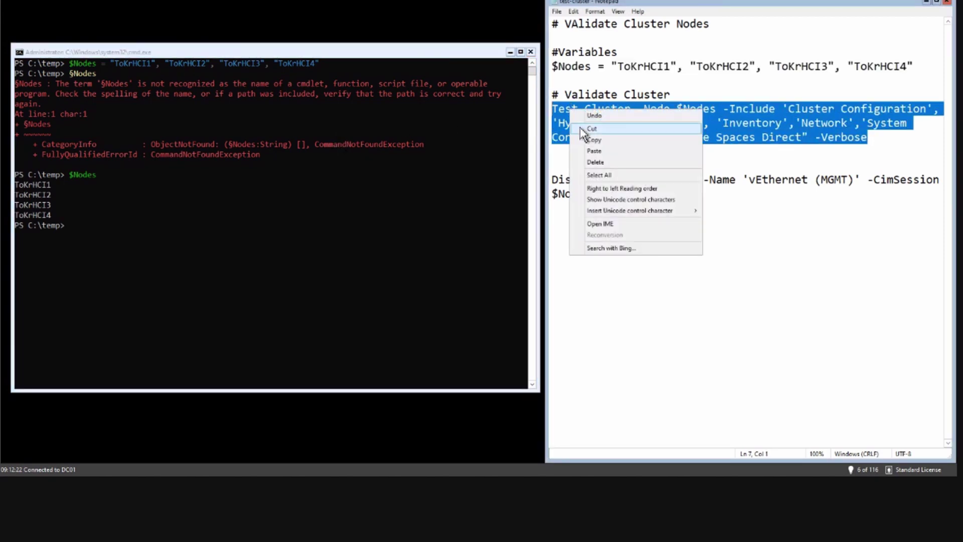
left_click(591, 140)
left_click(335, 200)
right_click(335, 201)
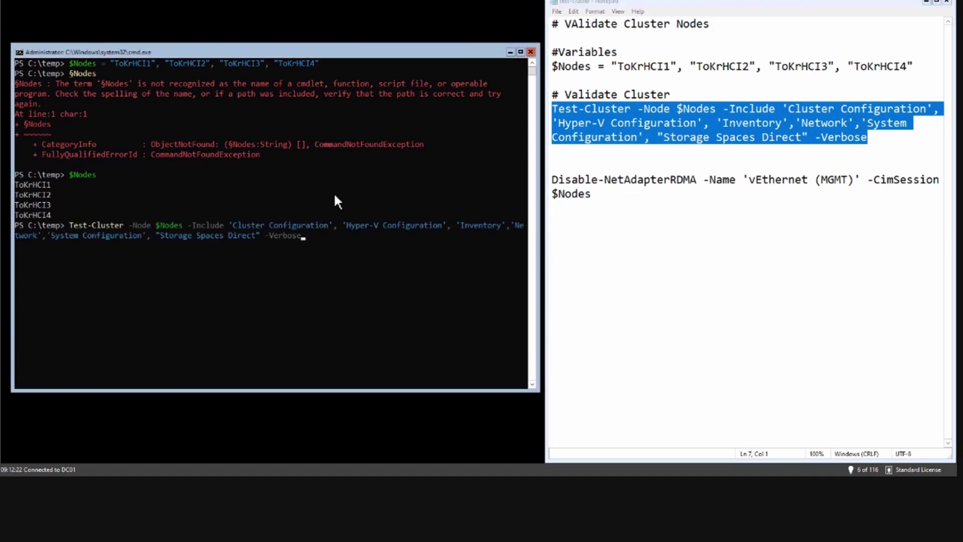
key("Return")
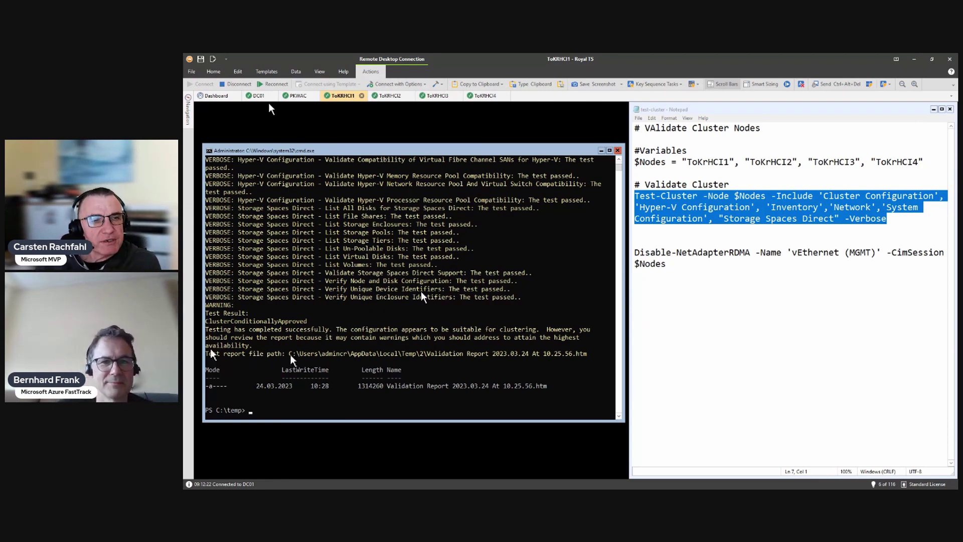
Copy the full file path of the validation report from the Test-Cluster output.
left_click_drag(291, 356, 347, 356)
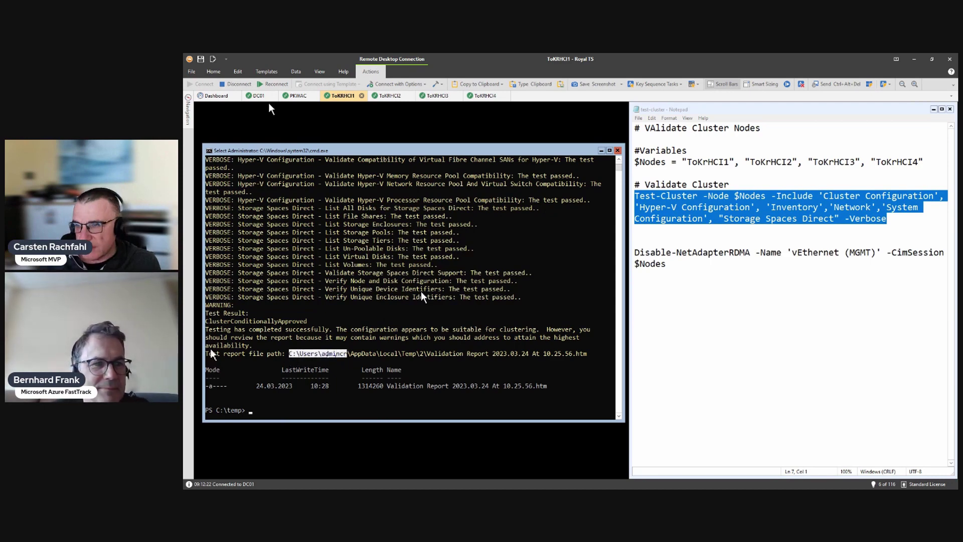
left_click_drag(211, 355, 590, 360)
right_click(589, 360)
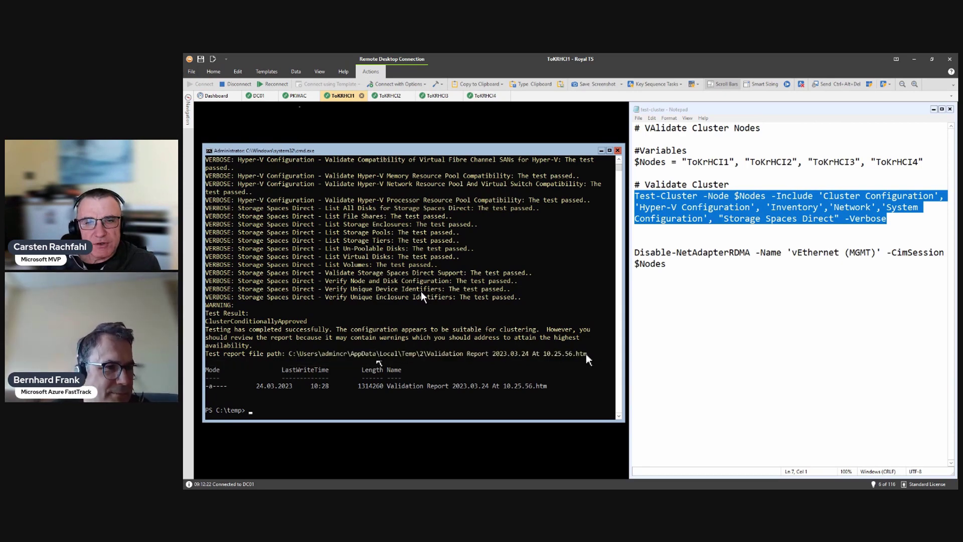
Switch to the PKWAC session, cancel the validation wizard and bring up the File Explorer window.
left_click(300, 97)
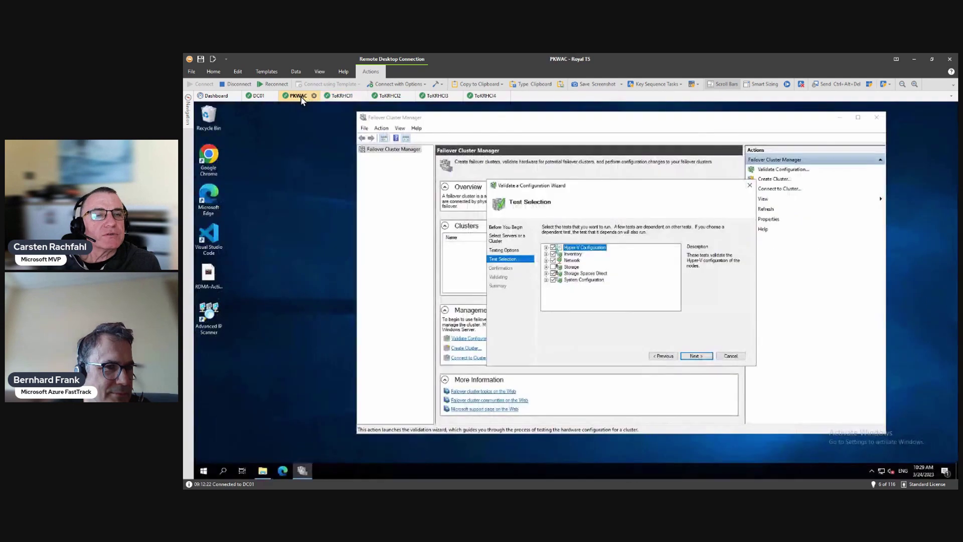
left_click(731, 356)
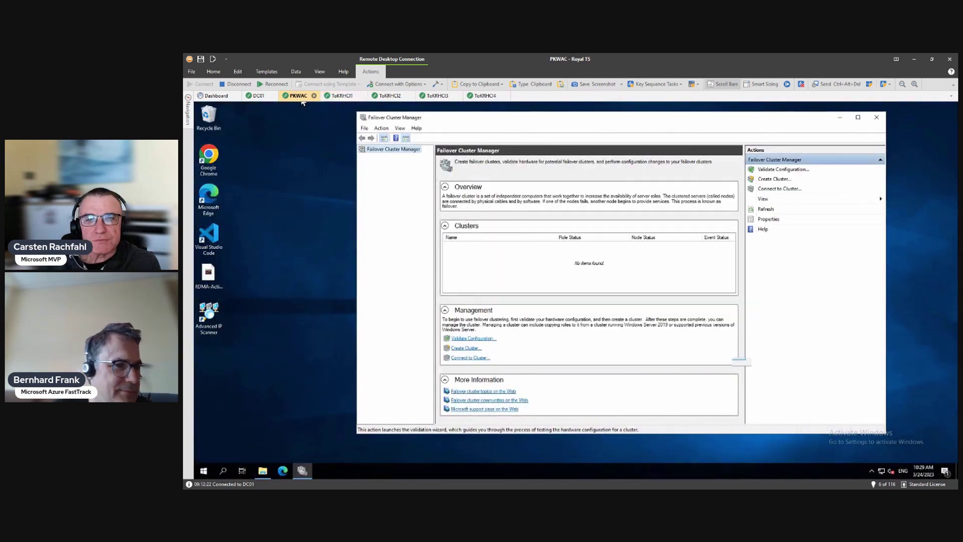
left_click(262, 470)
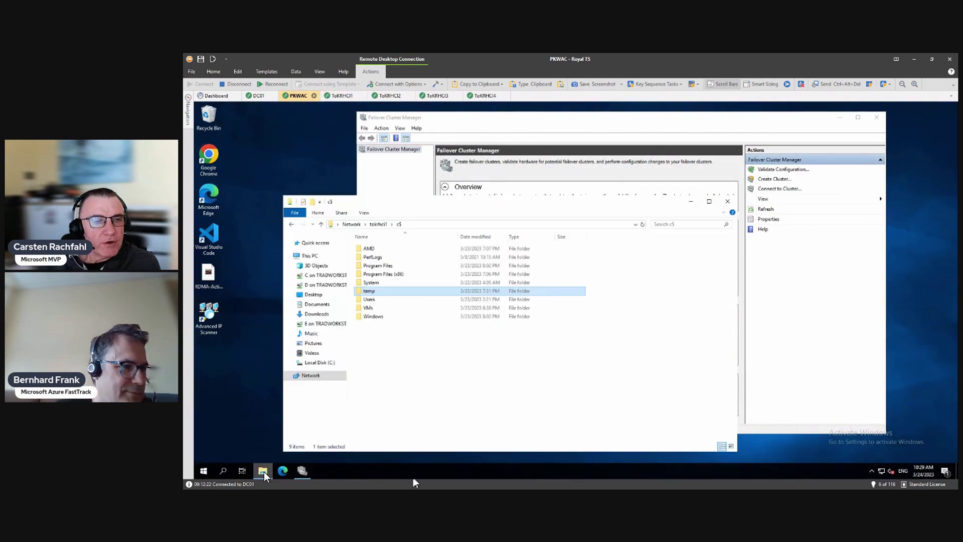
Open the validation report through the \\tokrhci1\c$ share, appending the copied report path without its C: drive prefix.
left_click(423, 224)
left_click(423, 224)
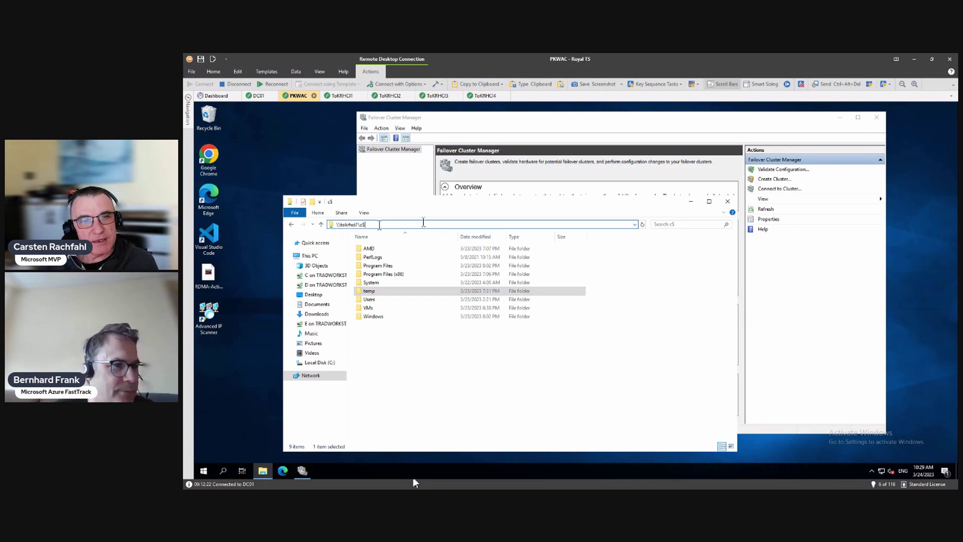
key("ctrl+v")
key("Left")
key("Left")
key("Left")
key("Left")
key("Left")
key("Left")
key("Left")
key("Left")
key("Left")
key("Left")
key("Left")
key("Left")
key("Left")
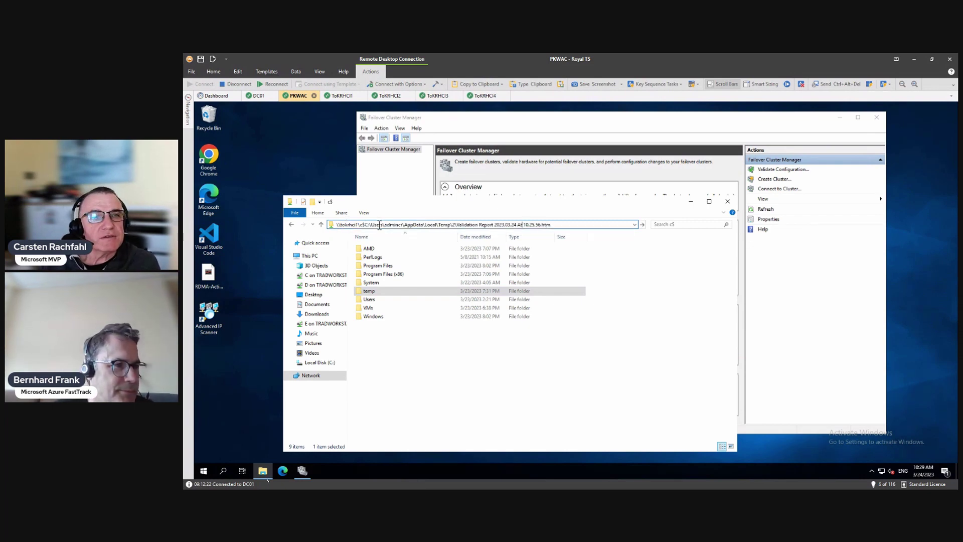
key("Left")
key("Left")
key("Left")
key("Left")
key("Left")
key("Left")
key("Left")
key("Left")
key("Left")
key("Left")
key("Left")
key("Left")
key("Left")
key("Left")
key("Left")
key("Left")
key("Left")
key("Left")
key("Left")
key("Left")
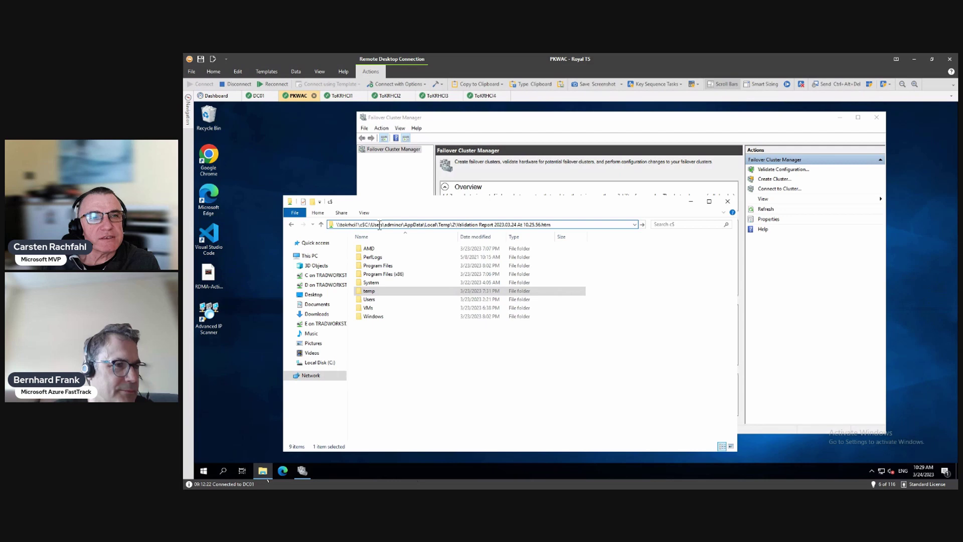
key("BackSpace")
key("BackSpace")
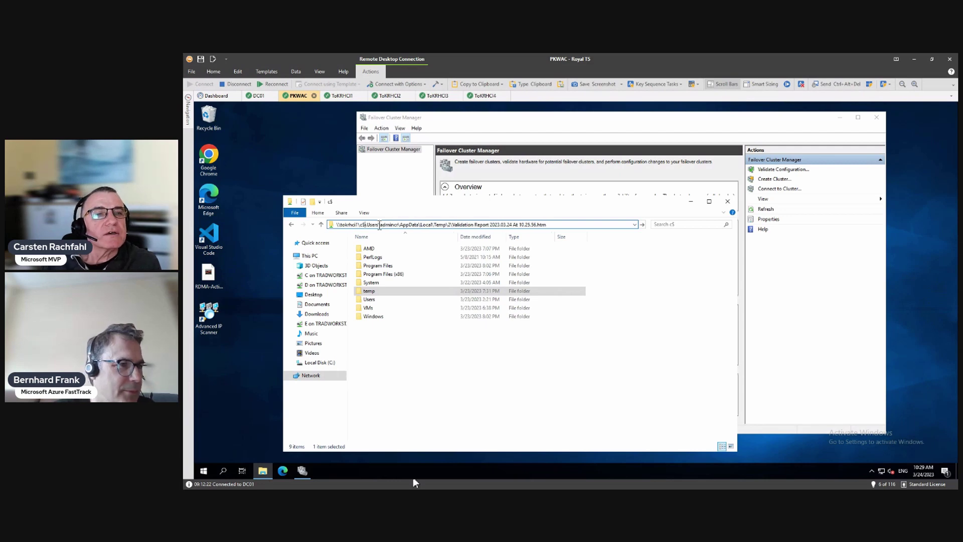
key("Return")
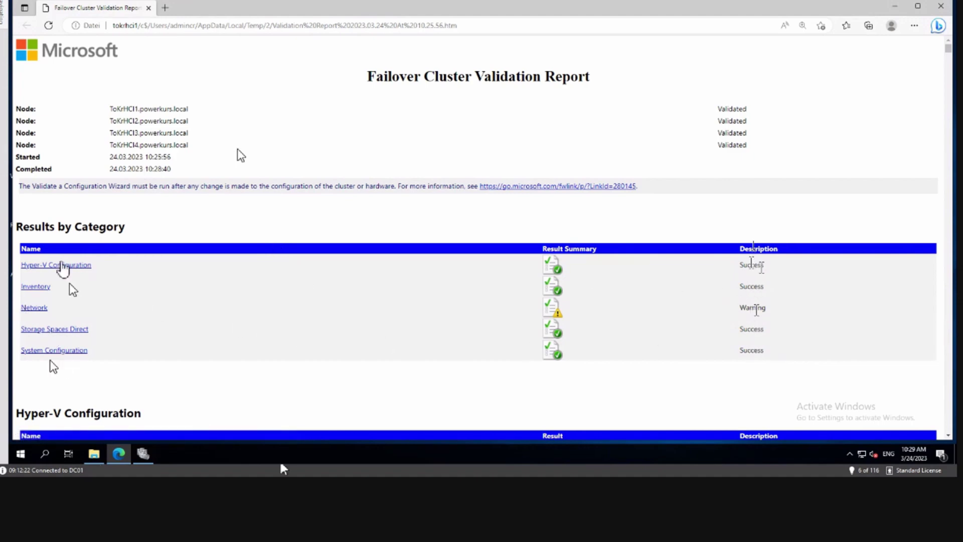
Examine the highlighted warnings under Validate Cluster Network Configuration in the report's Network category, and return to the Network results.
left_click(31, 309)
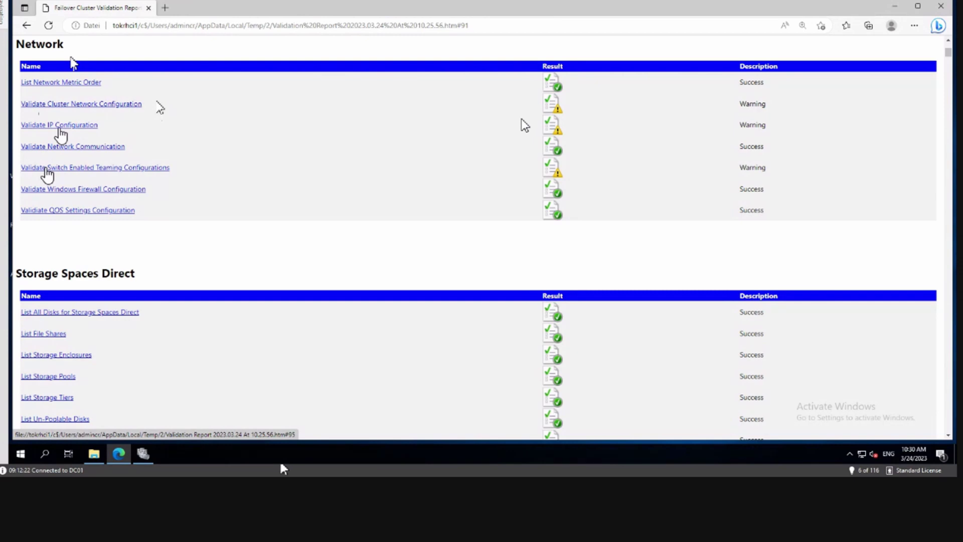
left_click(57, 104)
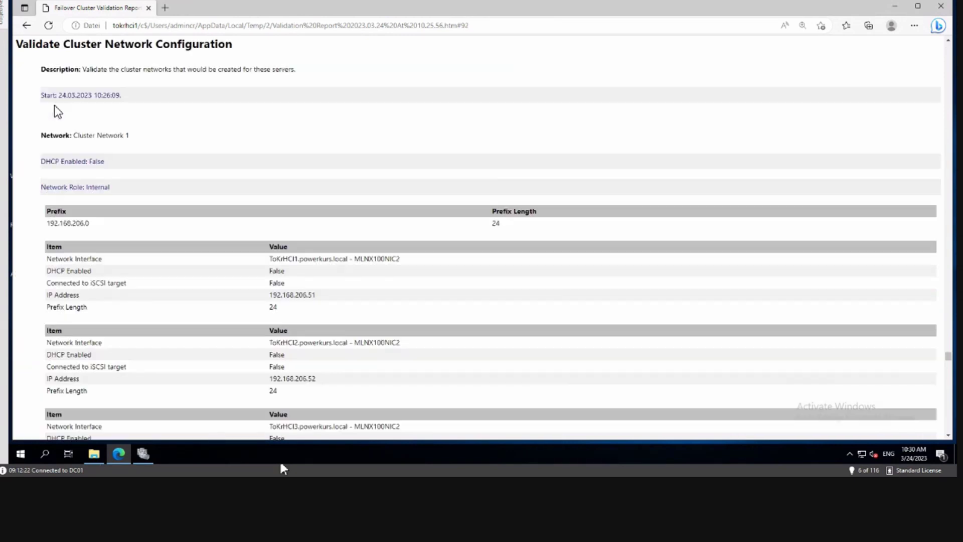
scroll(536, 224, "down", 15)
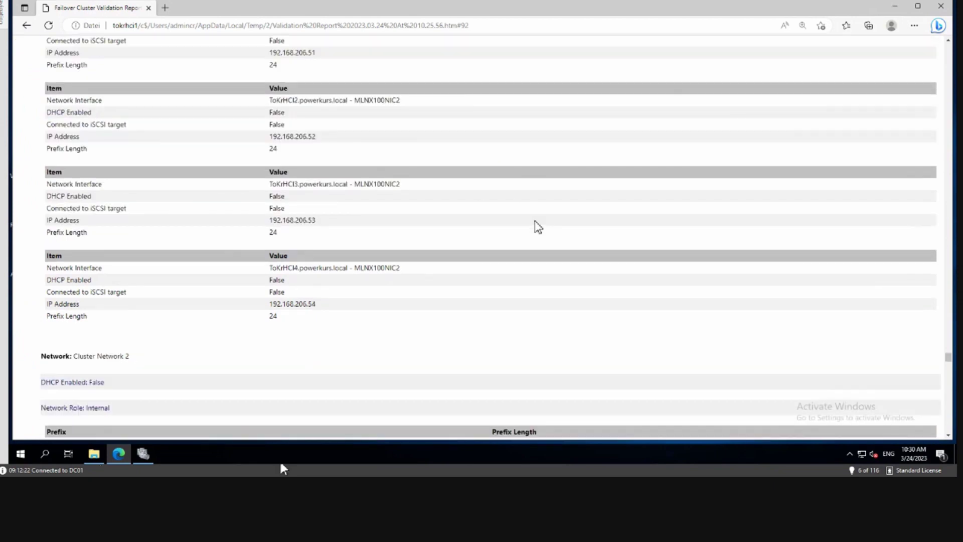
scroll(536, 226, "down", 15)
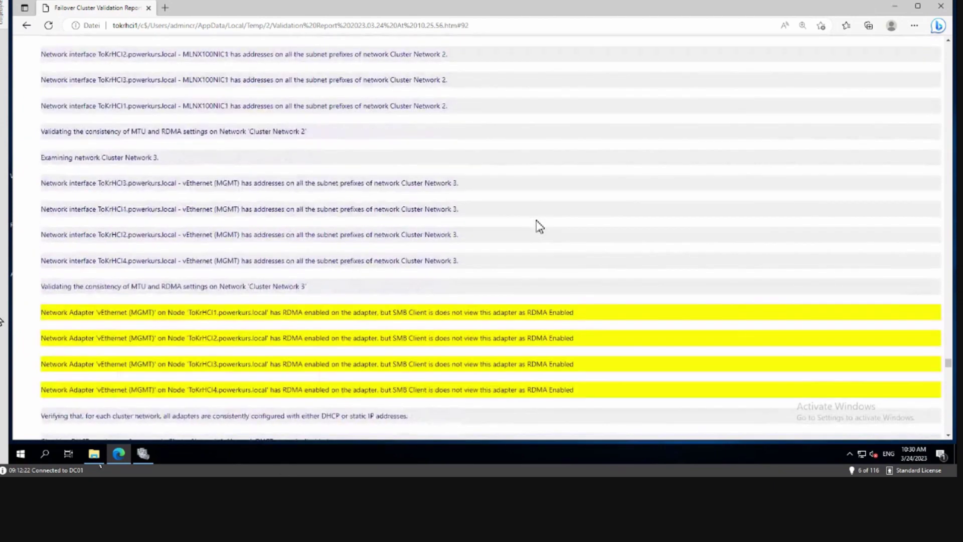
scroll(538, 226, "down", 1)
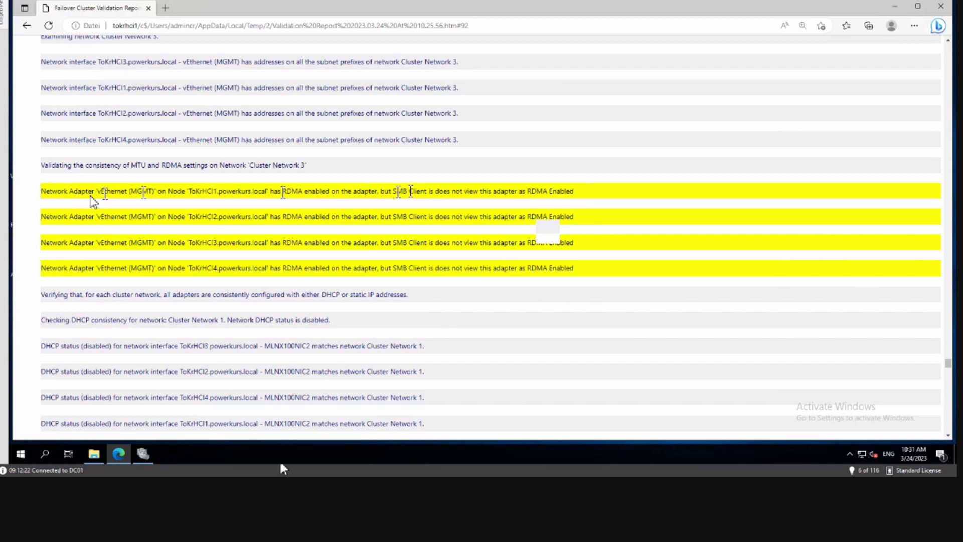
left_click(27, 26)
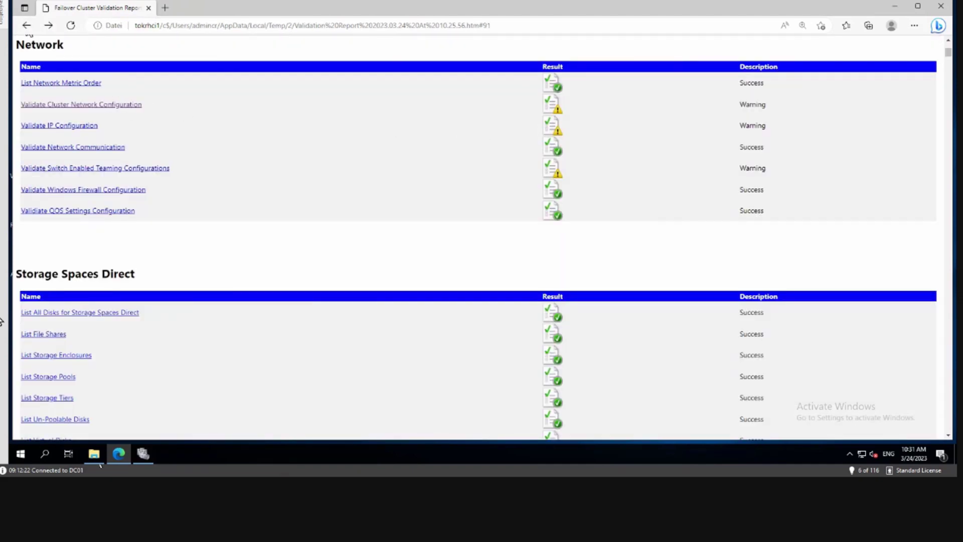
Examine the Validate IP Configuration details down to the RDMA/SET switch checks for each node, and return to the Network results.
left_click(48, 127)
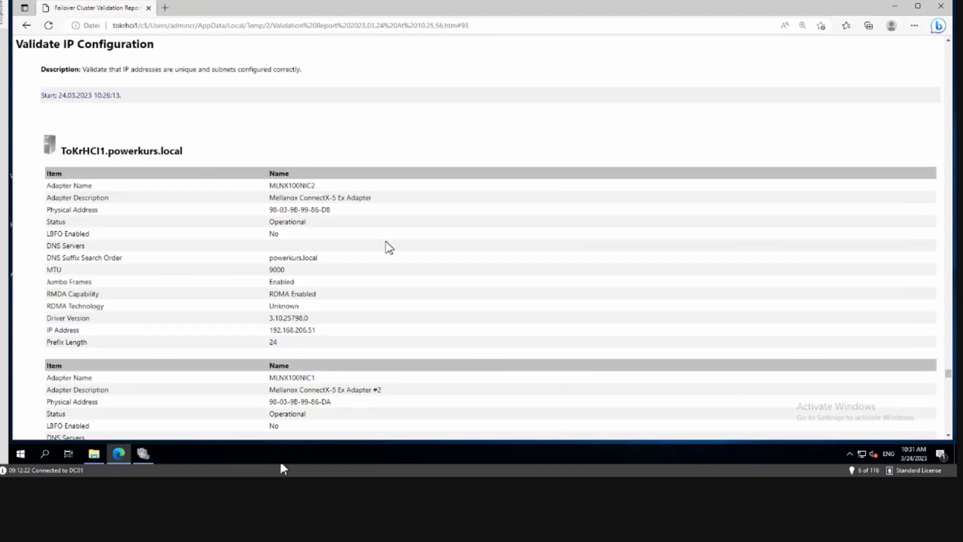
scroll(391, 246, "down", 10)
scroll(393, 236, "down", 20)
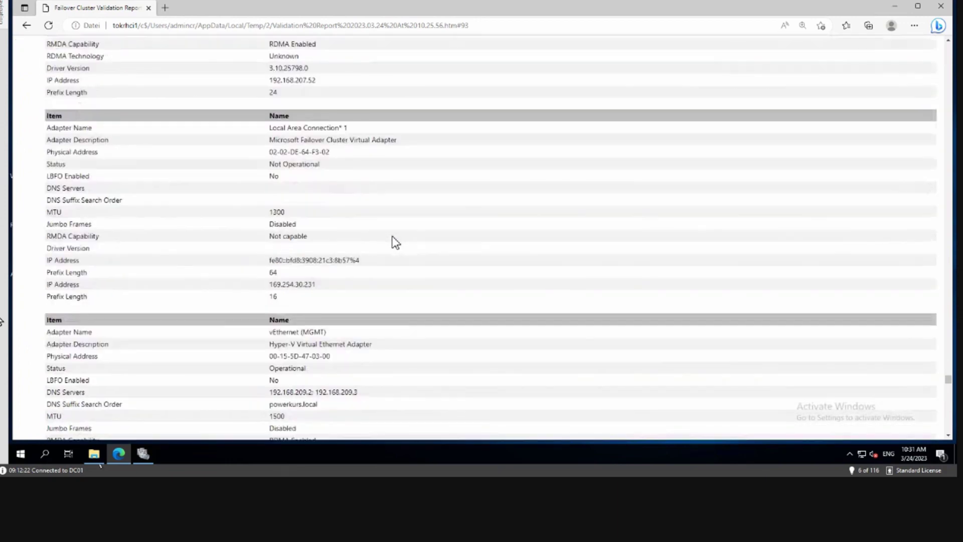
scroll(392, 236, "down", 20)
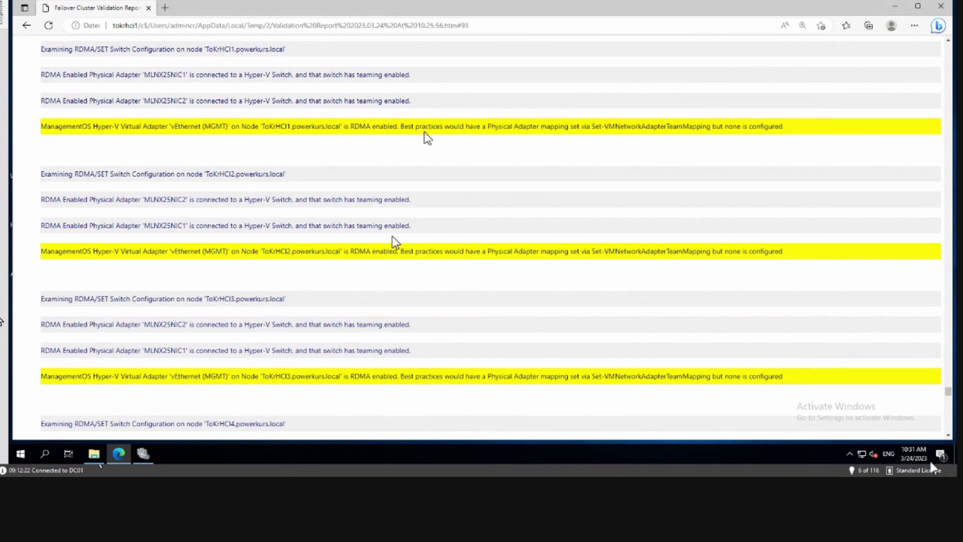
left_click(26, 26)
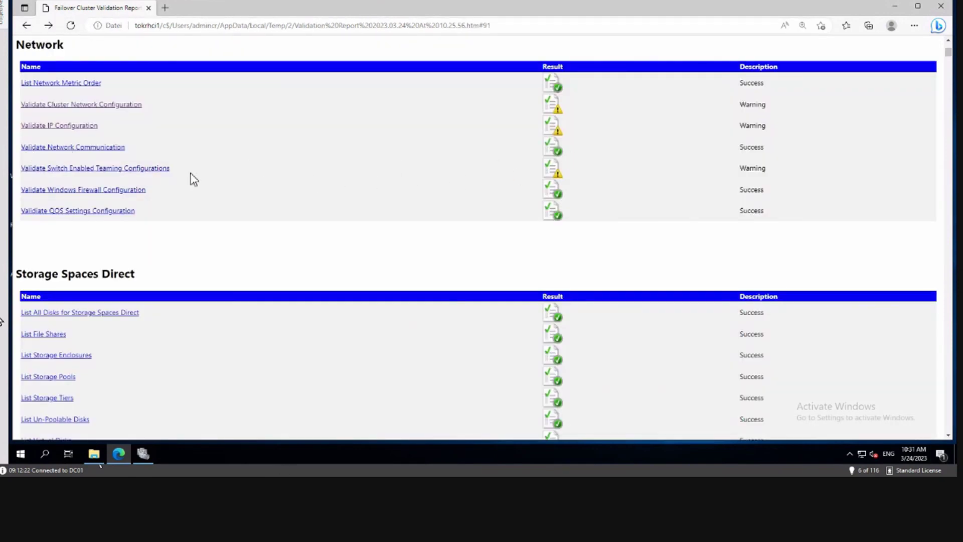
Examine the highlighted SET switch warnings under Validate Switch Enabled Teaming Configurations, and return to the Network results.
left_click(108, 170)
scroll(280, 178, "down", 15)
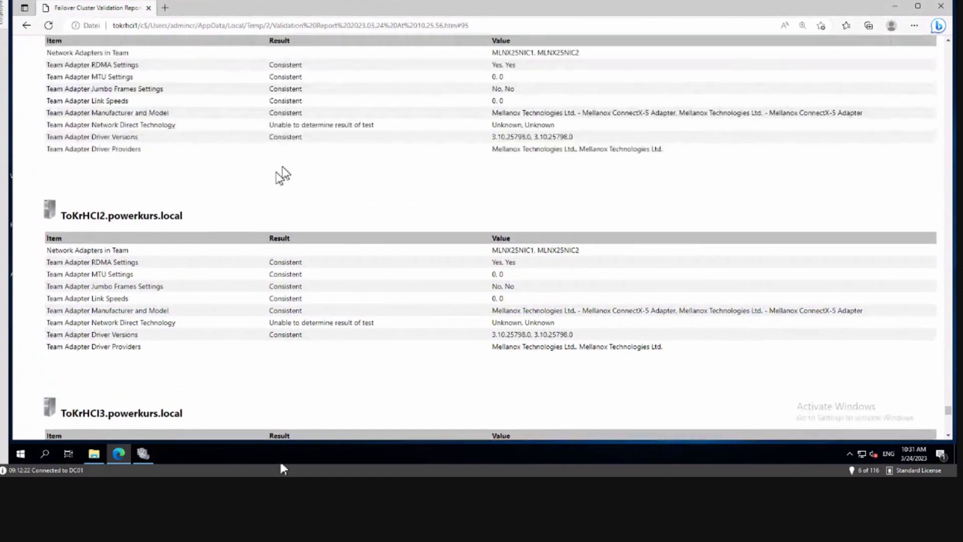
scroll(303, 161, "up", 1)
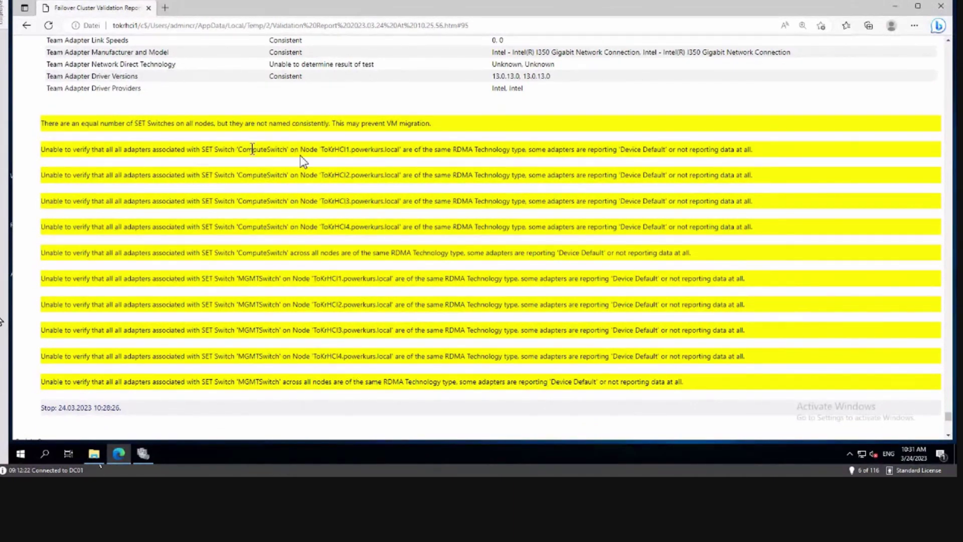
left_click_drag(233, 149, 290, 149)
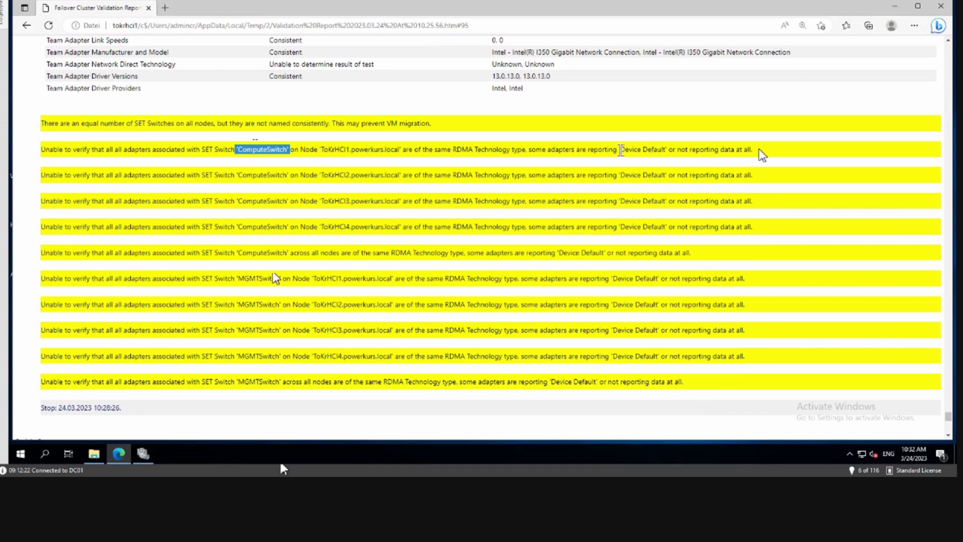
left_click_drag(754, 149, 691, 155)
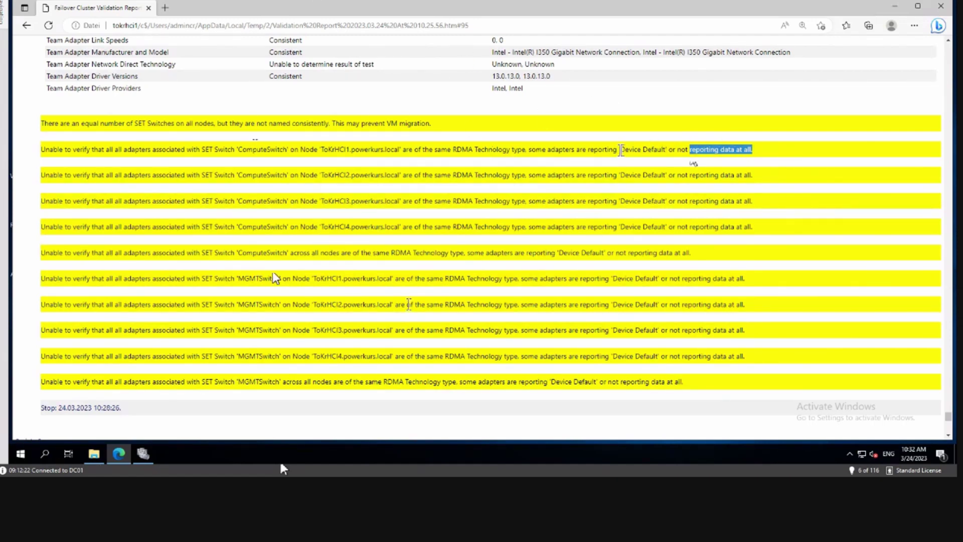
left_click(27, 26)
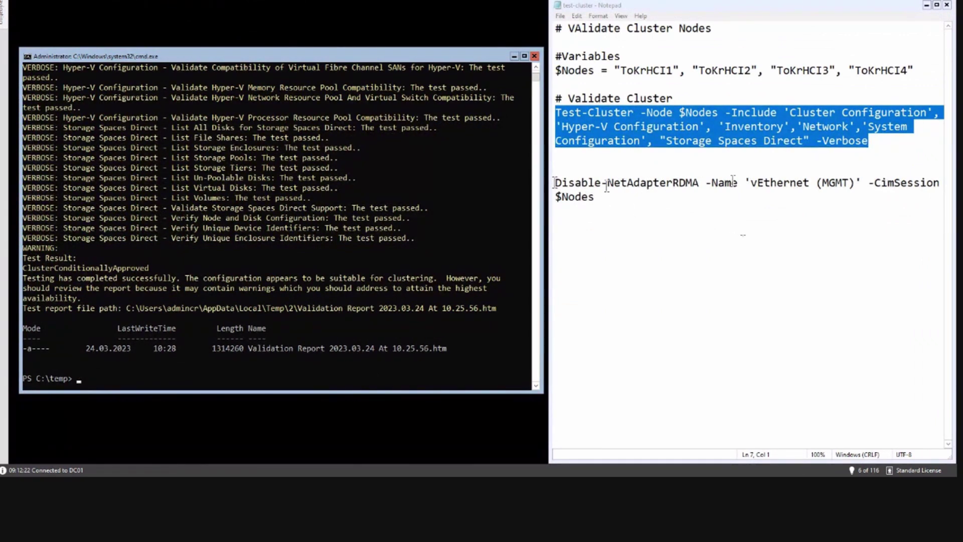
Run the script's Disable-NetAdapterRDMA command for 'vEthernet (MGMT)' with -CimSession $Nodes in the ToKrHCI1 PowerShell session.
left_click_drag(595, 197, 555, 183)
right_click(565, 184)
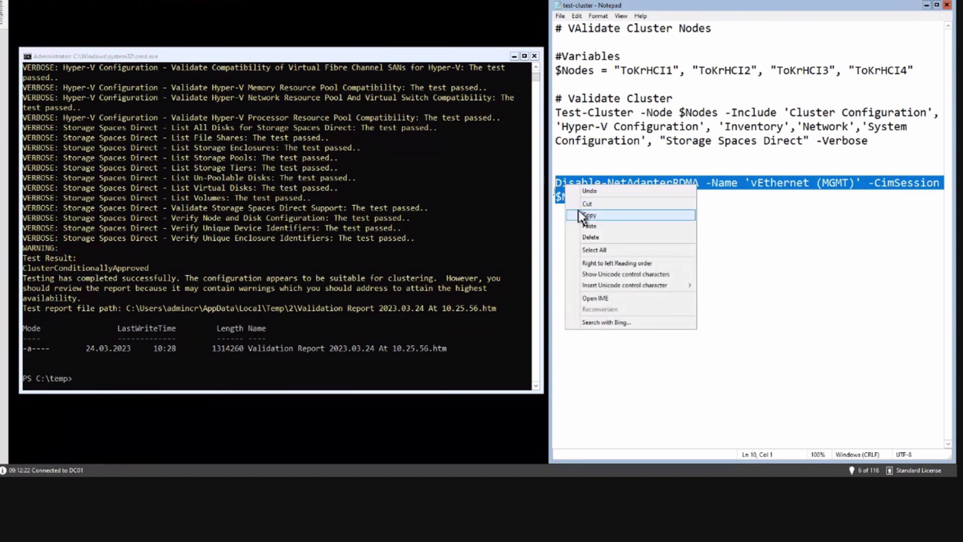
left_click(585, 215)
left_click(371, 300)
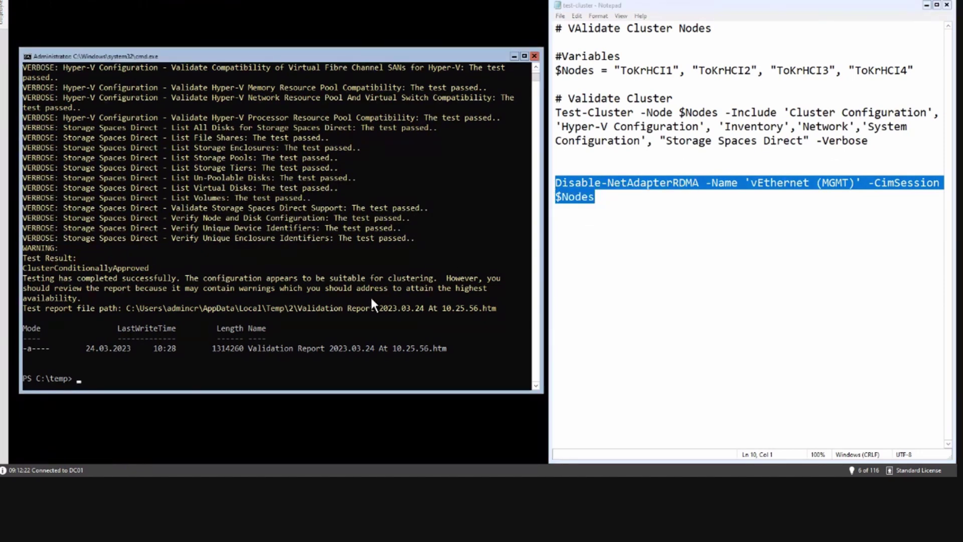
right_click(371, 299)
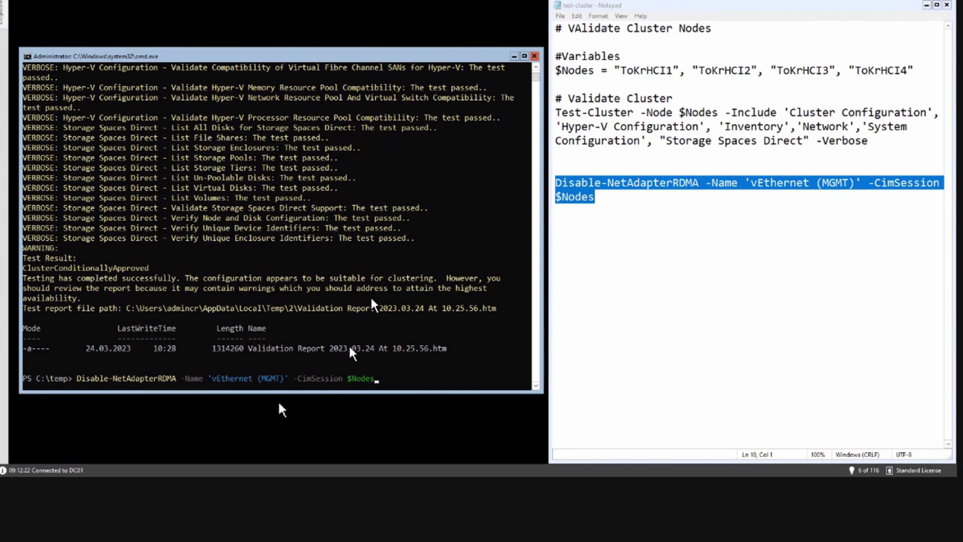
key("Return")
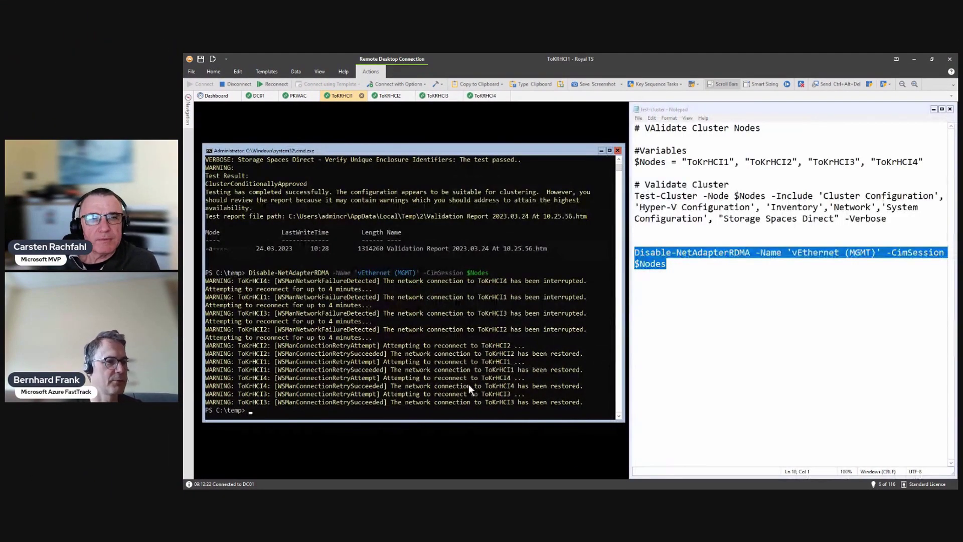
Rerun the script's full Test-Cluster validation command on $Nodes with verbose output.
left_click(888, 217)
left_click_drag(635, 196, 888, 219)
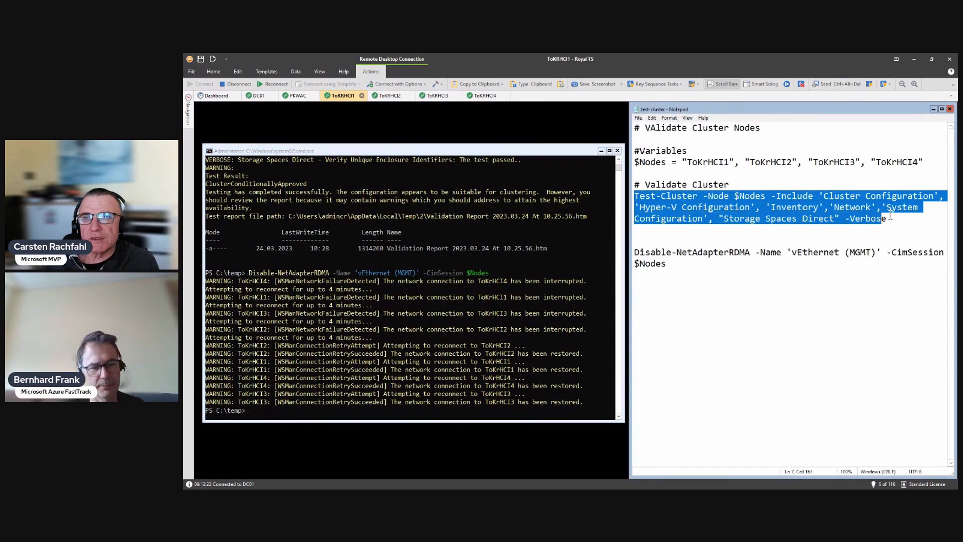
right_click(813, 212)
left_click(830, 226)
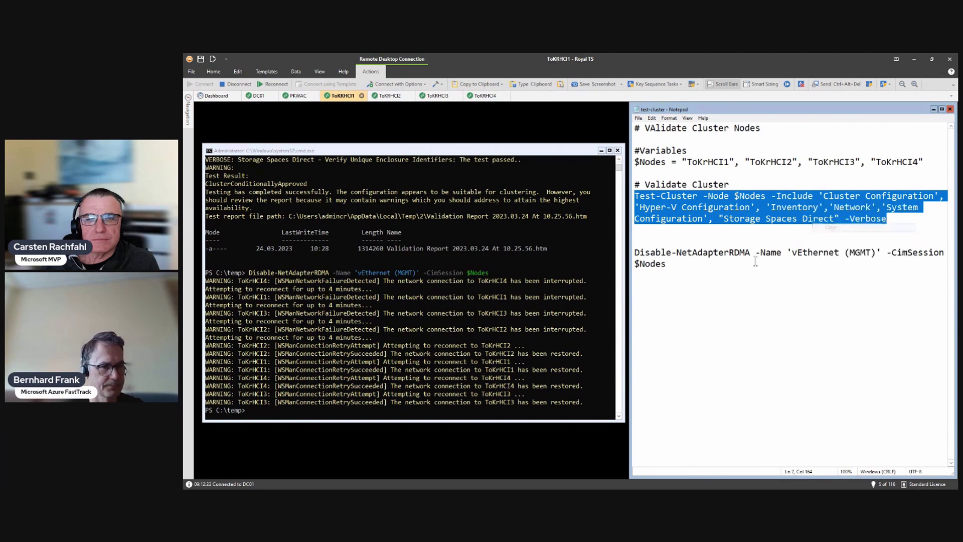
left_click(475, 339)
type("T")
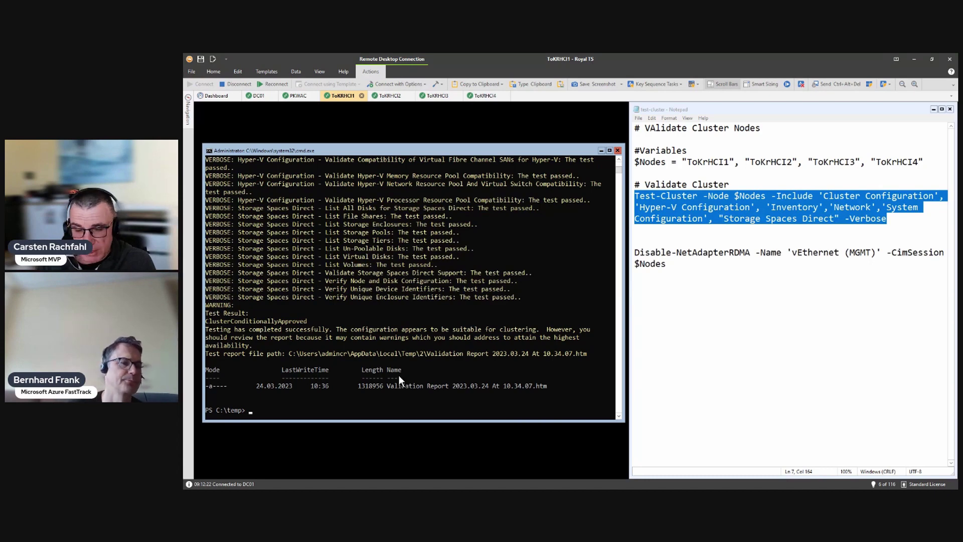
Copy the new validation report's file path from the Test-Cluster output, and close the old report in the PKWAC session.
left_click(292, 354)
left_click_drag(292, 354, 365, 356)
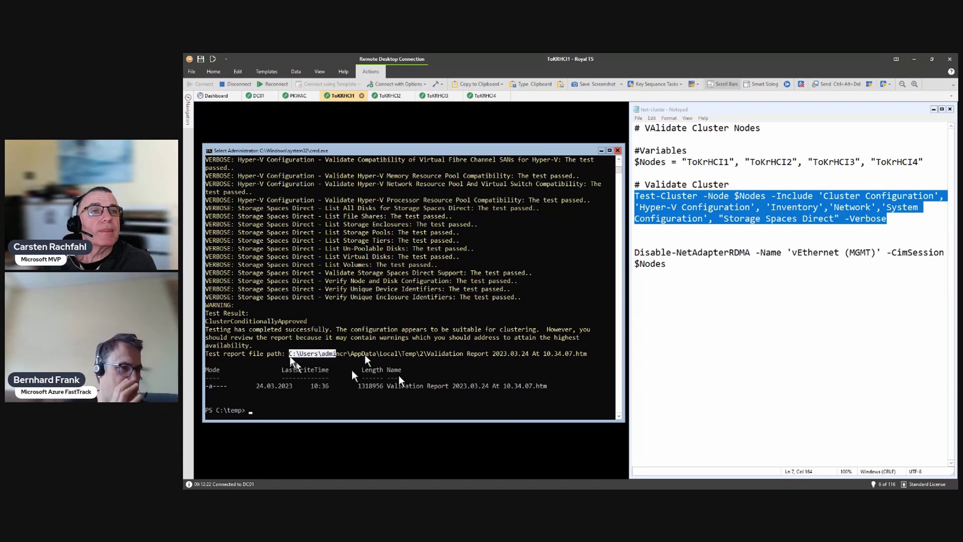
left_click(298, 95)
left_click(301, 126)
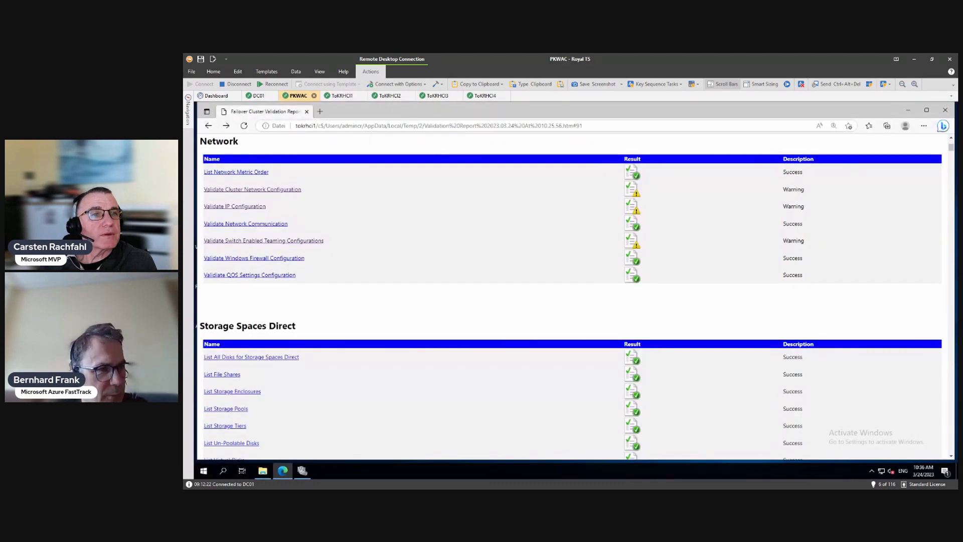
left_click(307, 112)
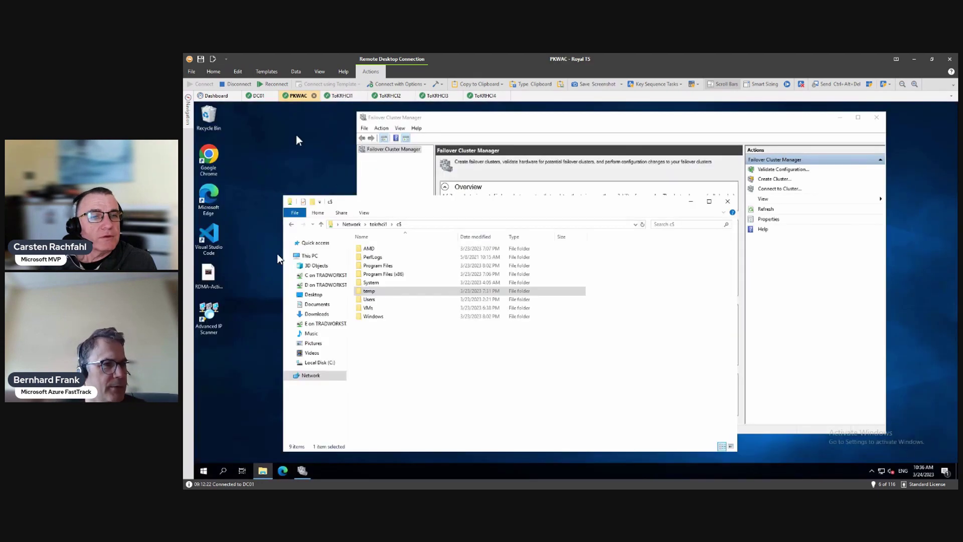
Open the new validation report through the \\tokrhci1\c$ share, appending the copied report path without its C: drive prefix.
left_click(409, 227)
left_click(419, 224)
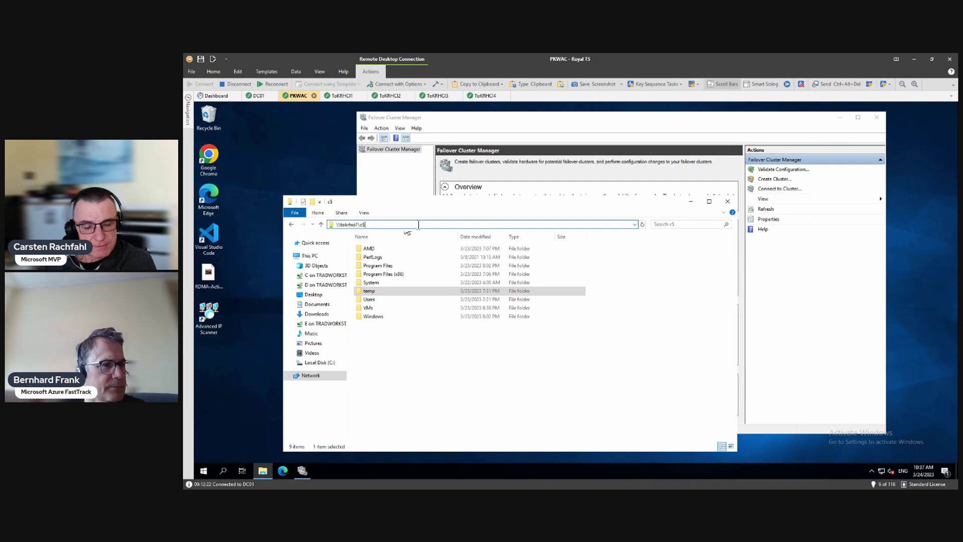
key("ctrl+v")
key("Left")
key("Left")
key("Left")
key("Left")
key("Left")
key("Left")
key("Left")
key("Left")
key("Left")
key("Left")
key("Left")
key("Left")
key("Left")
key("Left")
key("Left")
key("Left")
key("Left")
key("Left")
key("Left")
key("Left")
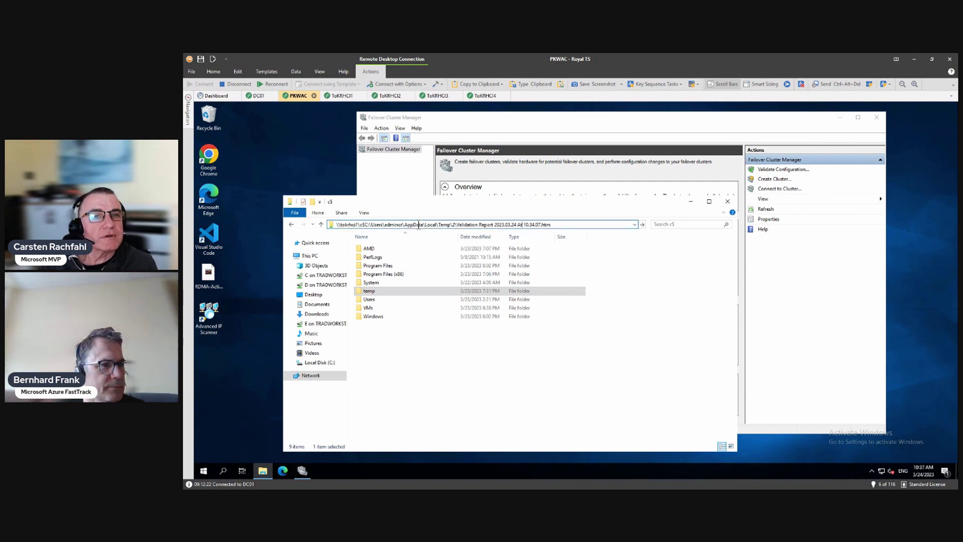
key("Left")
key("Left")
key("Left")
key("Left")
key("Left")
key("Left")
key("Left")
key("Left")
key("Left")
key("Left")
key("Left")
key("Left")
key("Left")
key("Left")
key("Left")
key("Left")
key("Left")
key("Left")
key("Left")
key("Left")
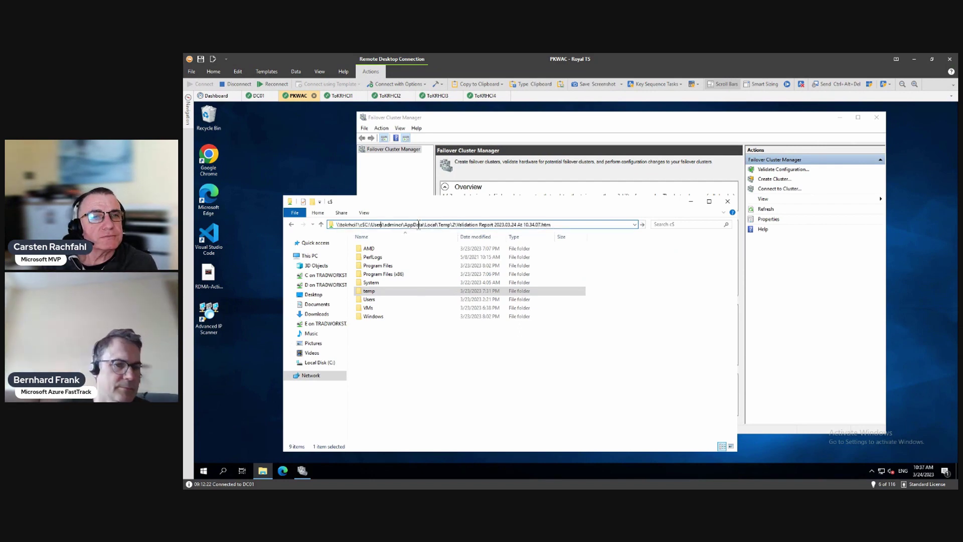
key("BackSpace")
key("BackSpace")
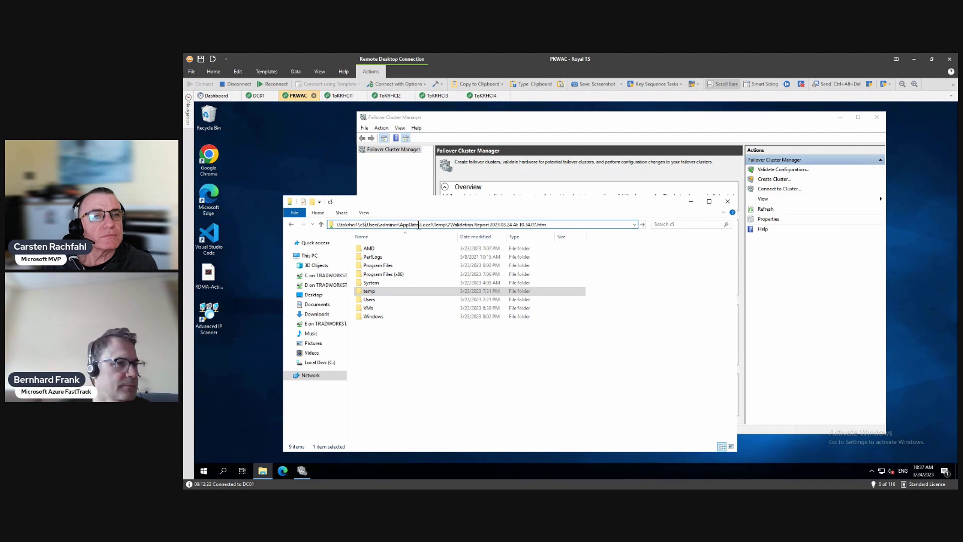
key("Return")
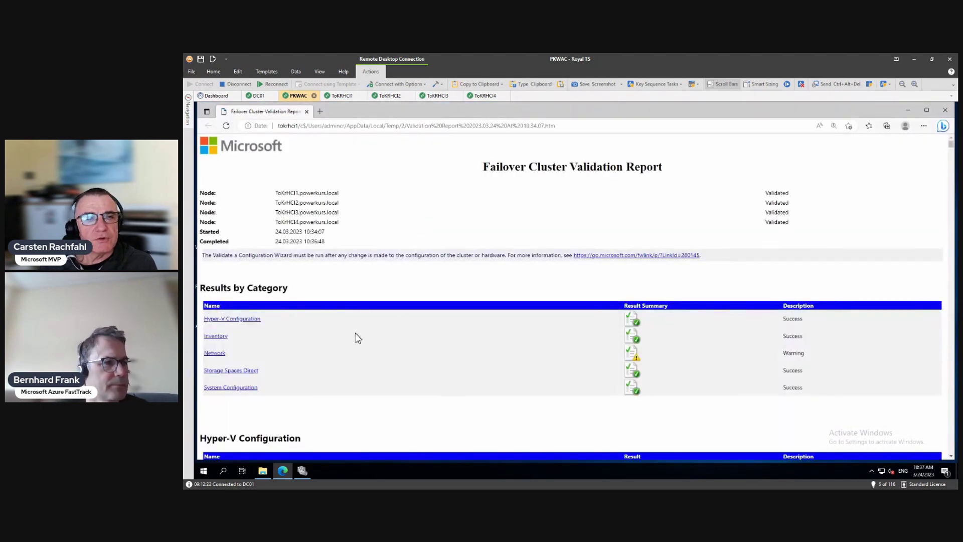
Examine the Validate Switch Enabled Teaming Configurations warnings in the new report's Network category.
left_click(212, 353)
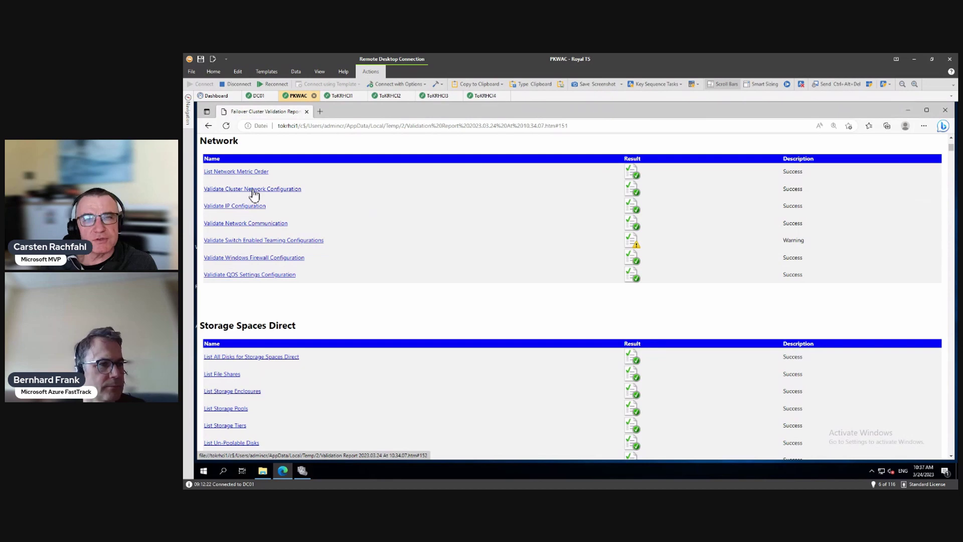
left_click(263, 240)
scroll(517, 316, "down", 5)
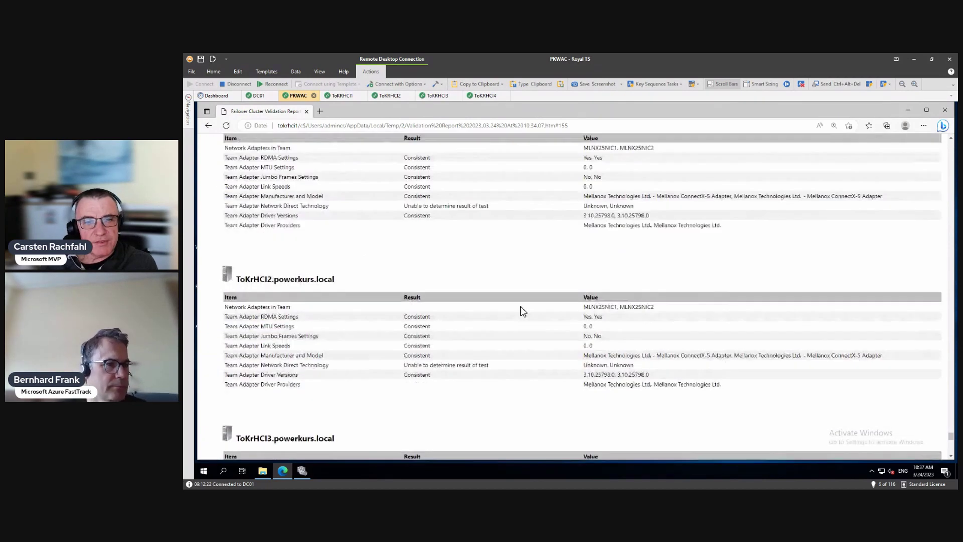
scroll(522, 302, "down", 15)
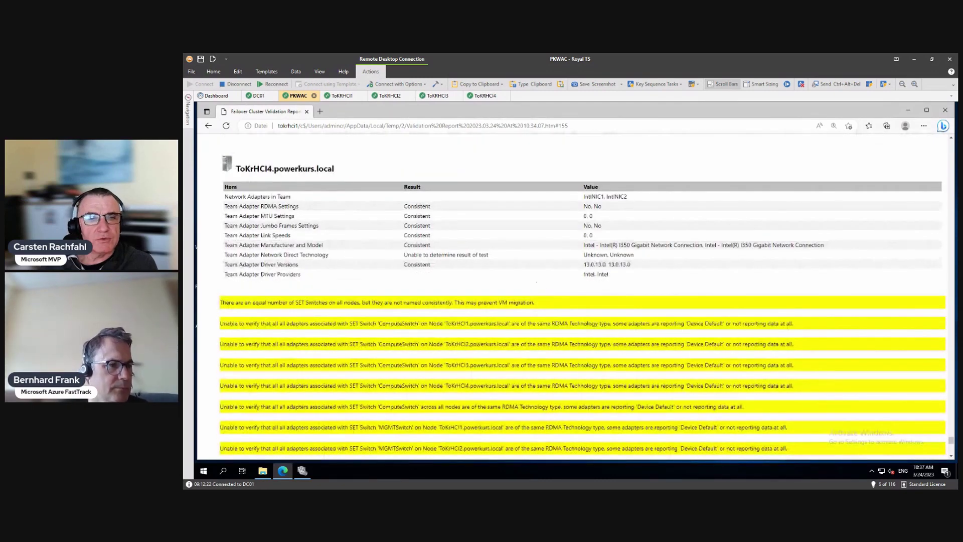
scroll(537, 283, "down", 2)
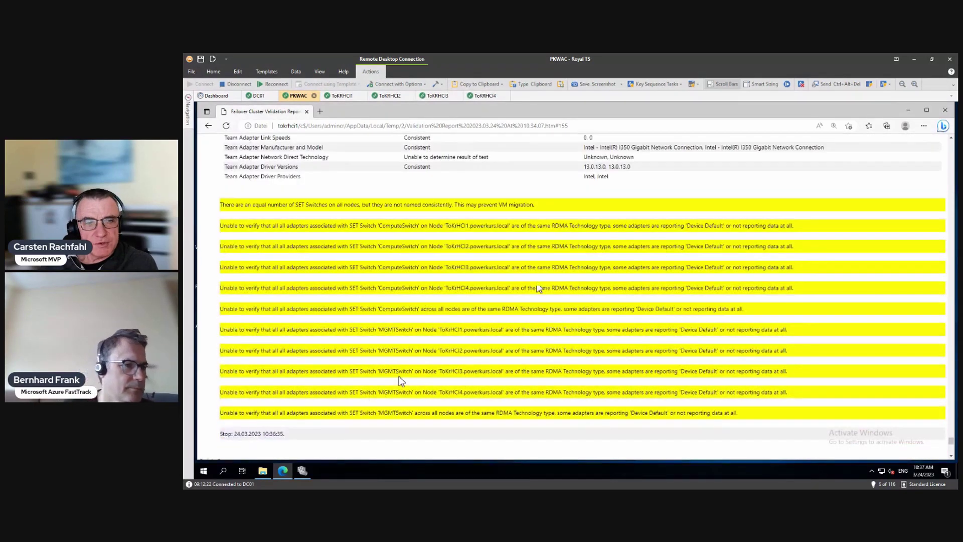